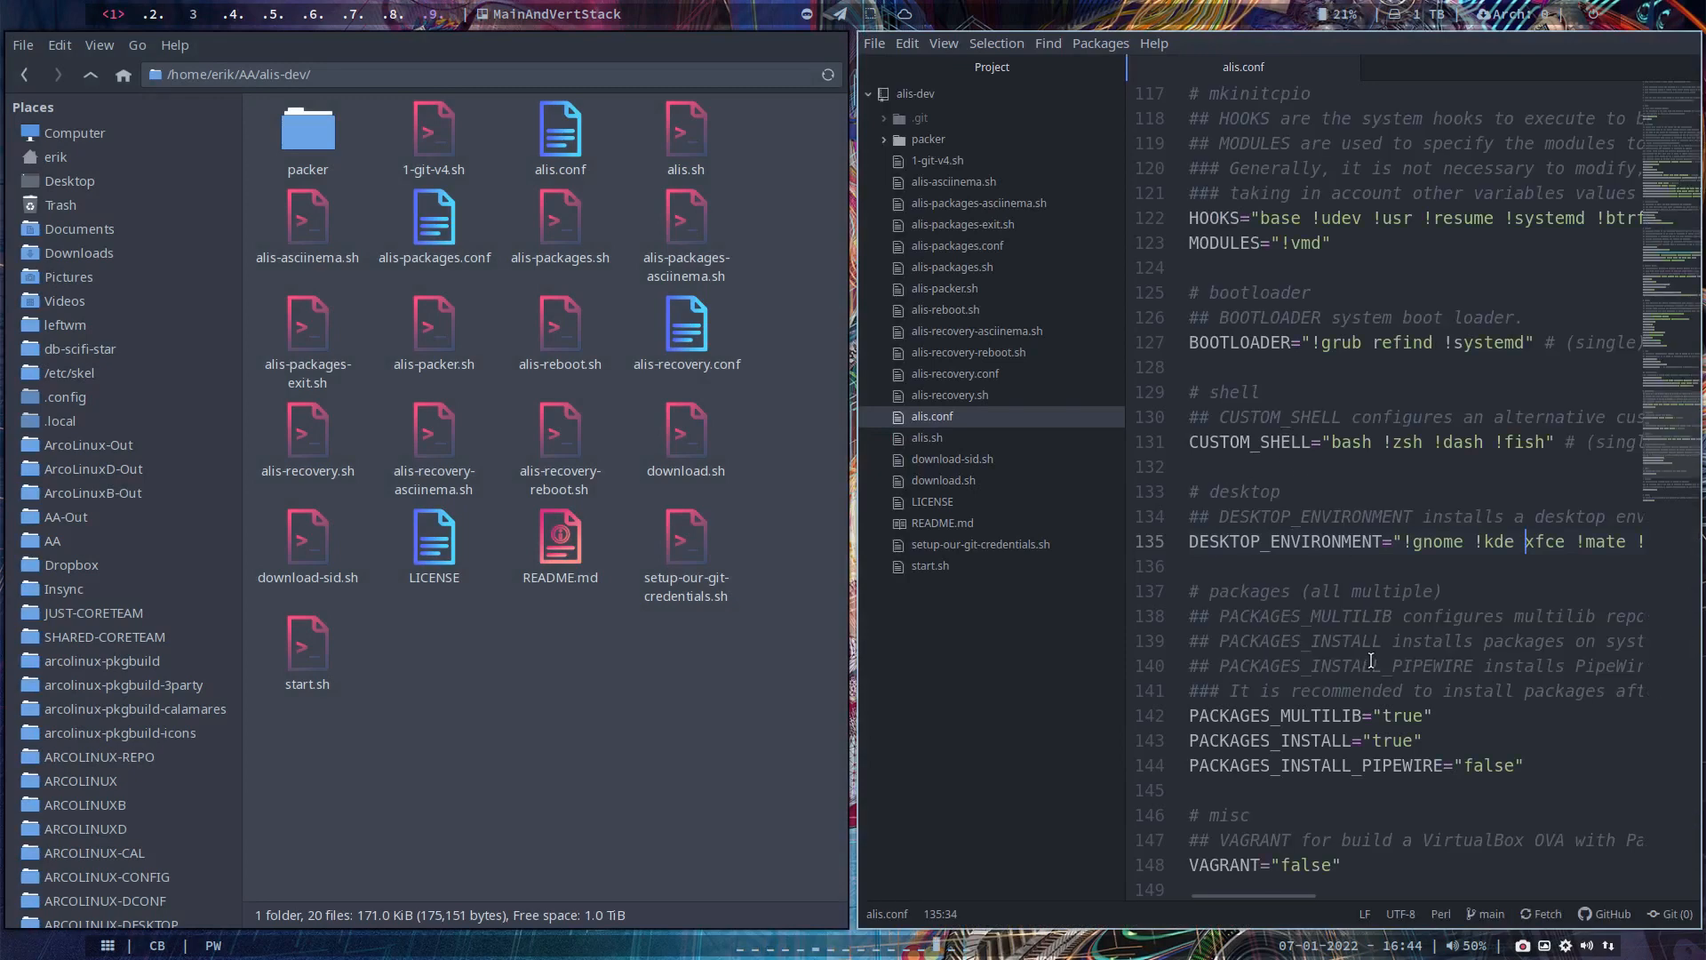
# Step: Find the refind entry in alis.conf
pyautogui.hotkey('ctrl', 'f')
pyautogui.write('syste')
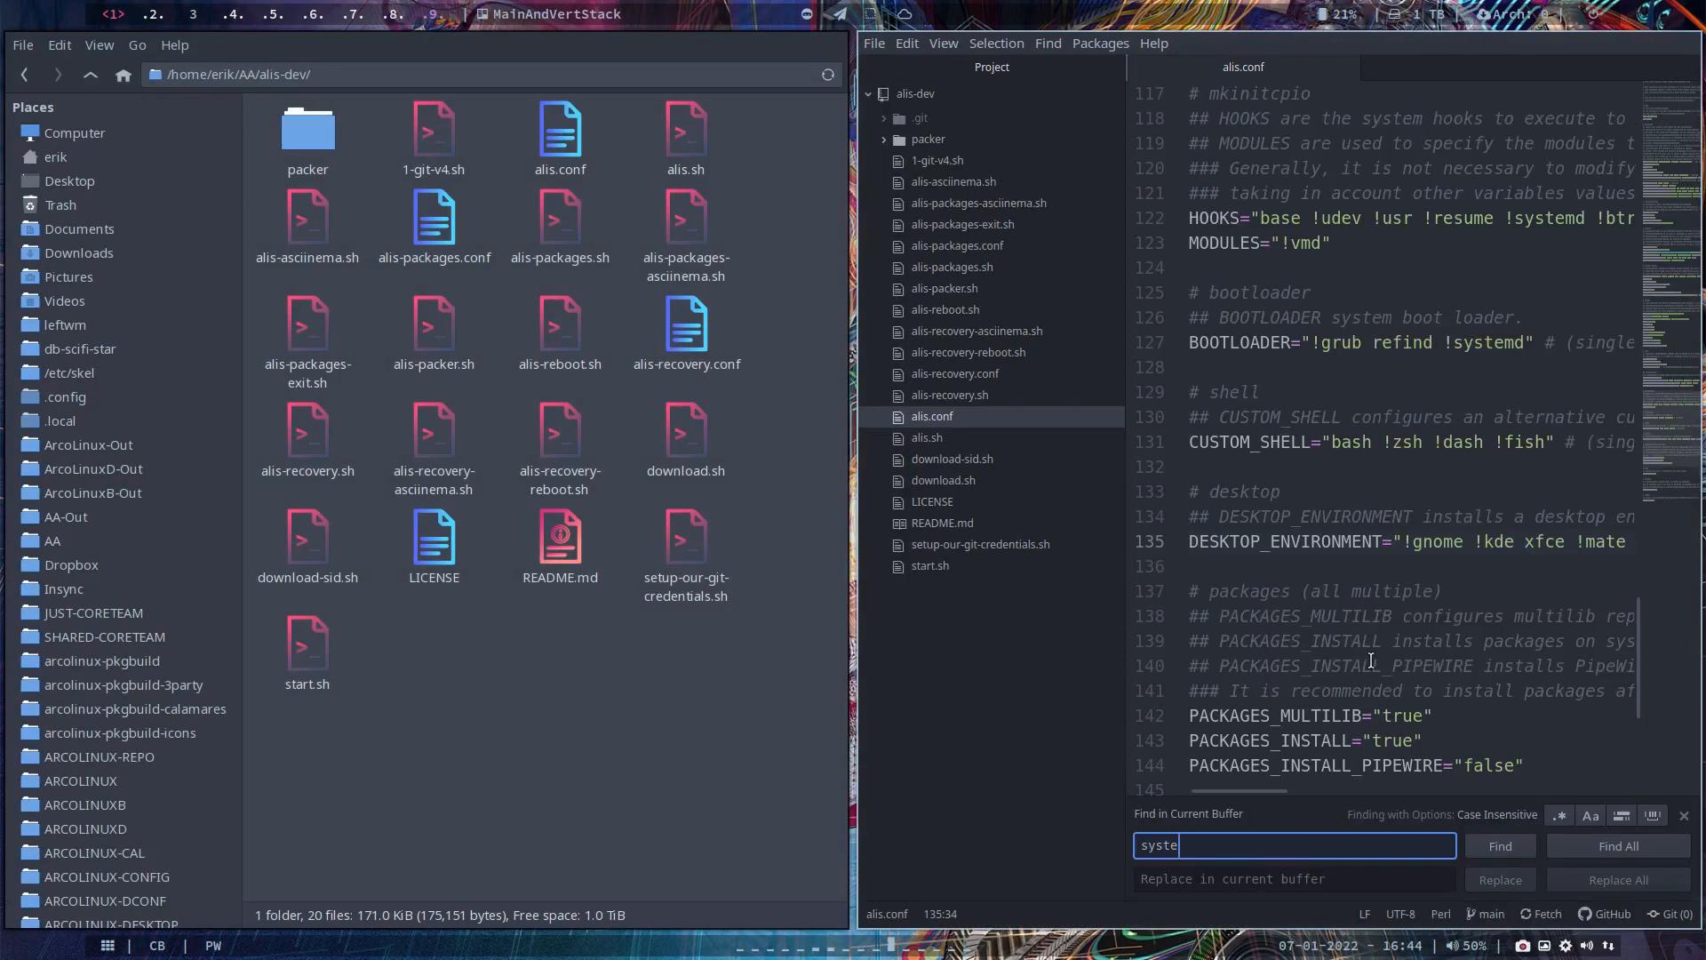
pyautogui.press('BackSpace')
pyautogui.press('BackSpace')
pyautogui.press('BackSpace')
pyautogui.press('BackSpace')
pyautogui.press('BackSpace')
pyautogui.write('refind')
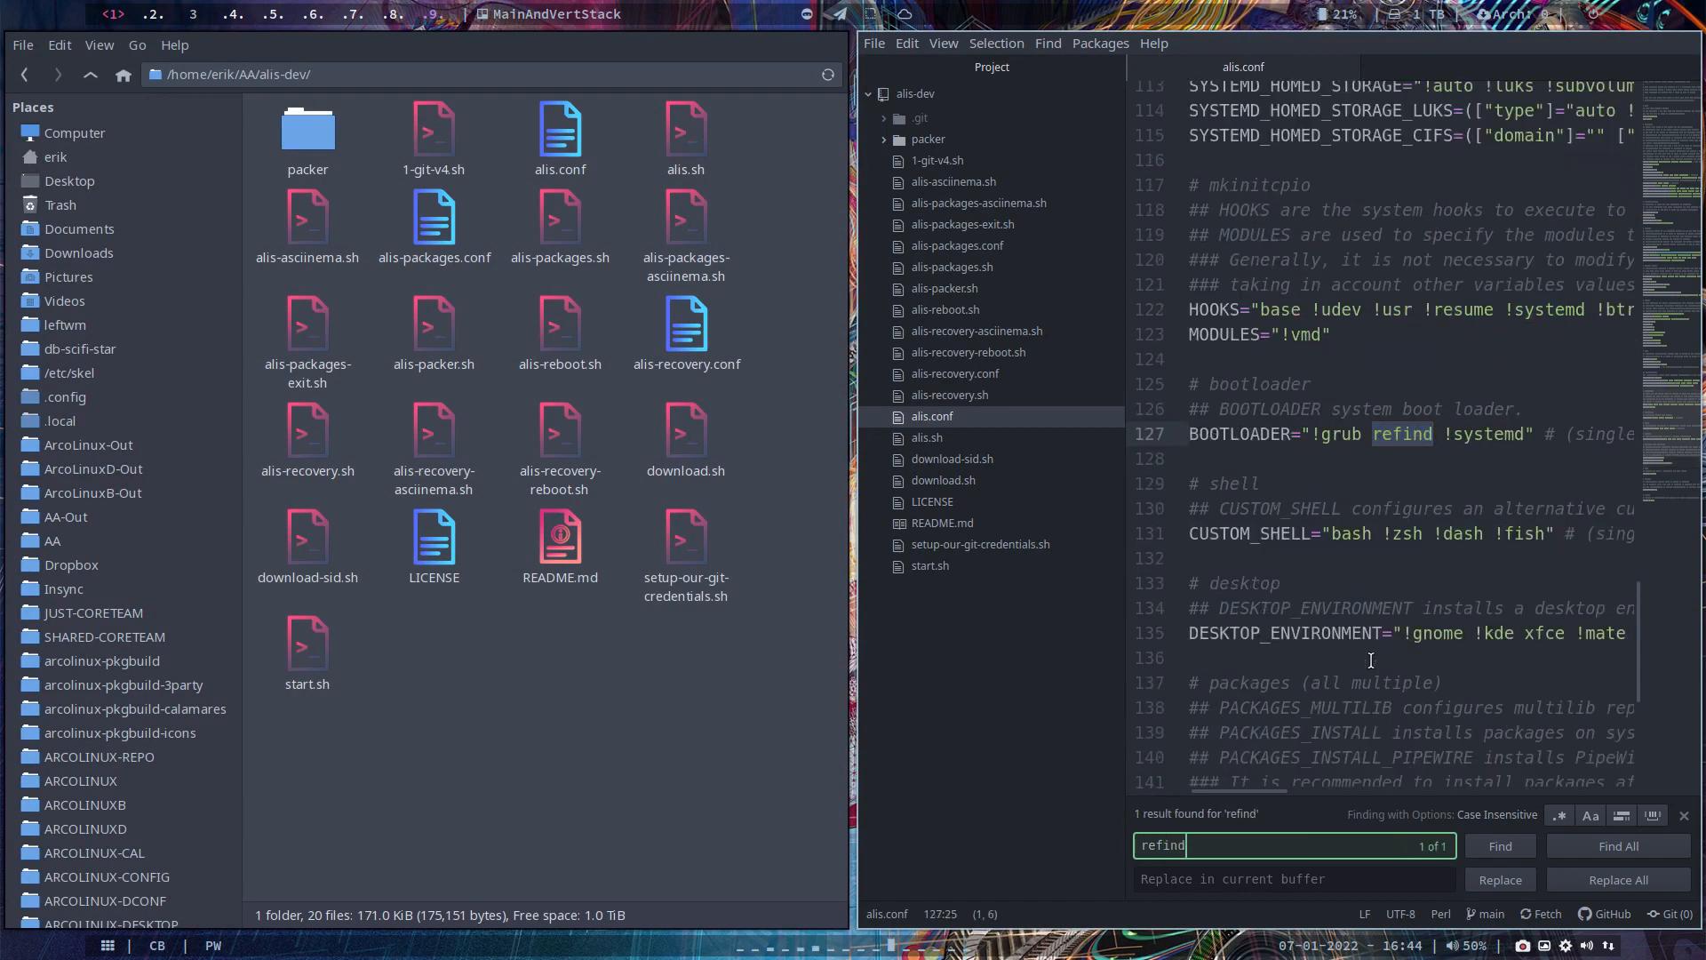
# Step: Disable refind and enable systemd in the BOOTLOADER line of alis.conf, and save the file
pyautogui.click(1373, 435)
pyautogui.write('!')
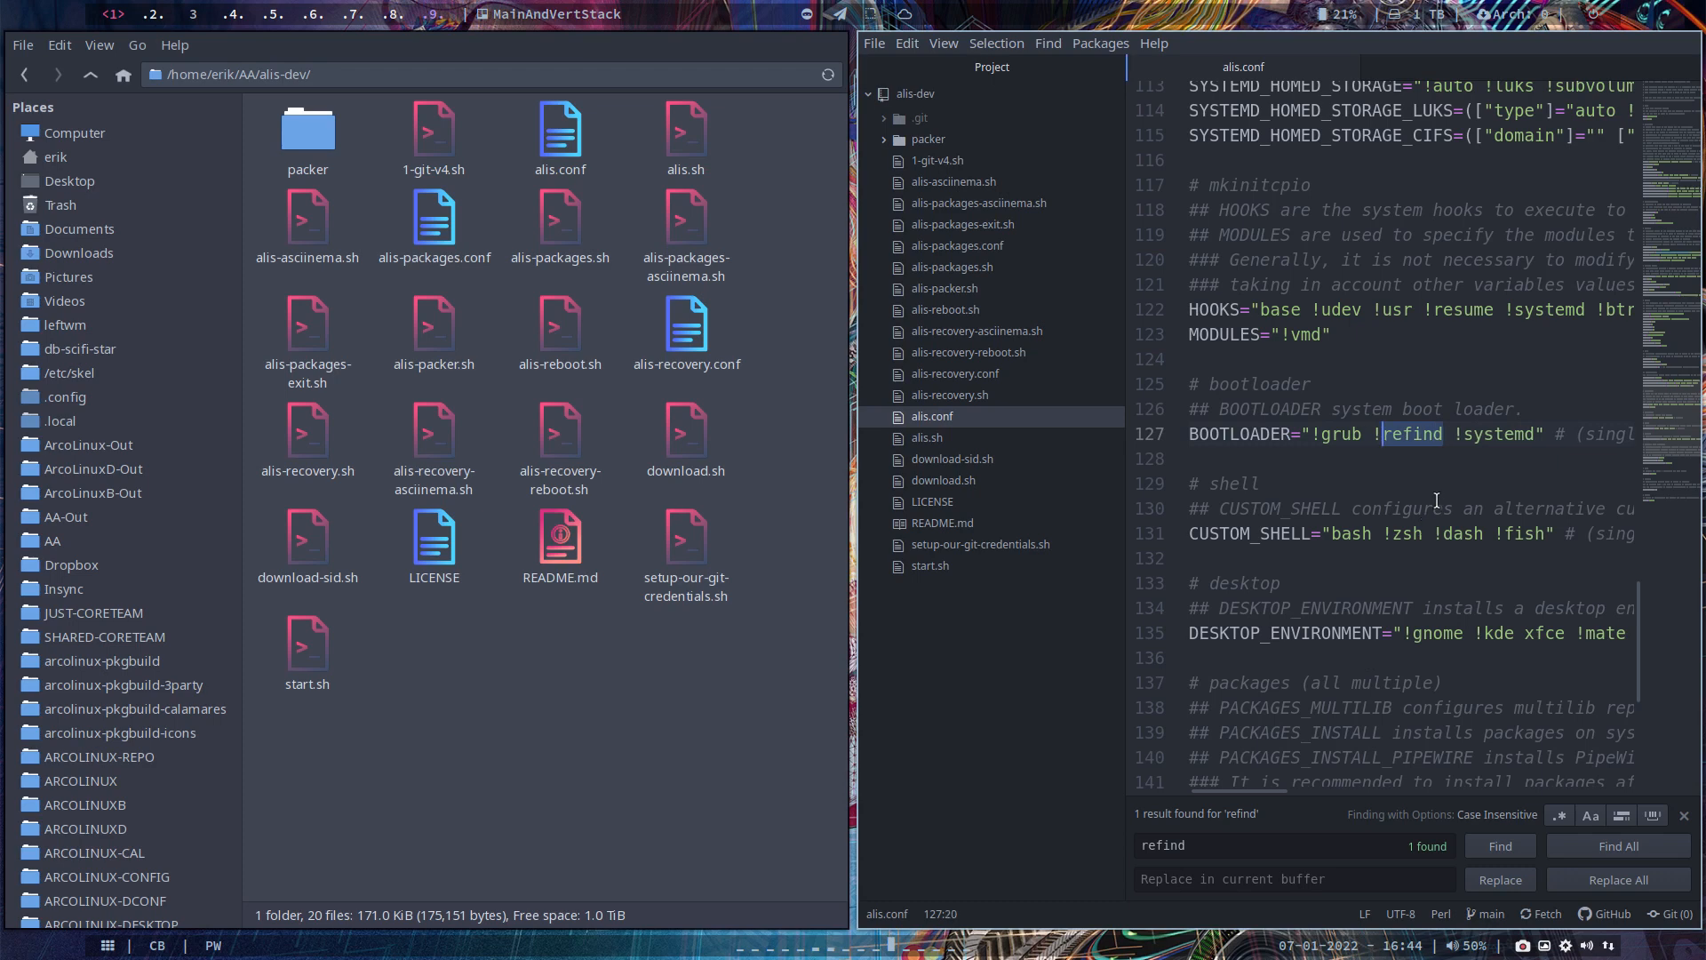
pyautogui.click(1462, 435)
pyautogui.press('BackSpace')
pyautogui.hotkey('ctrl', 's')
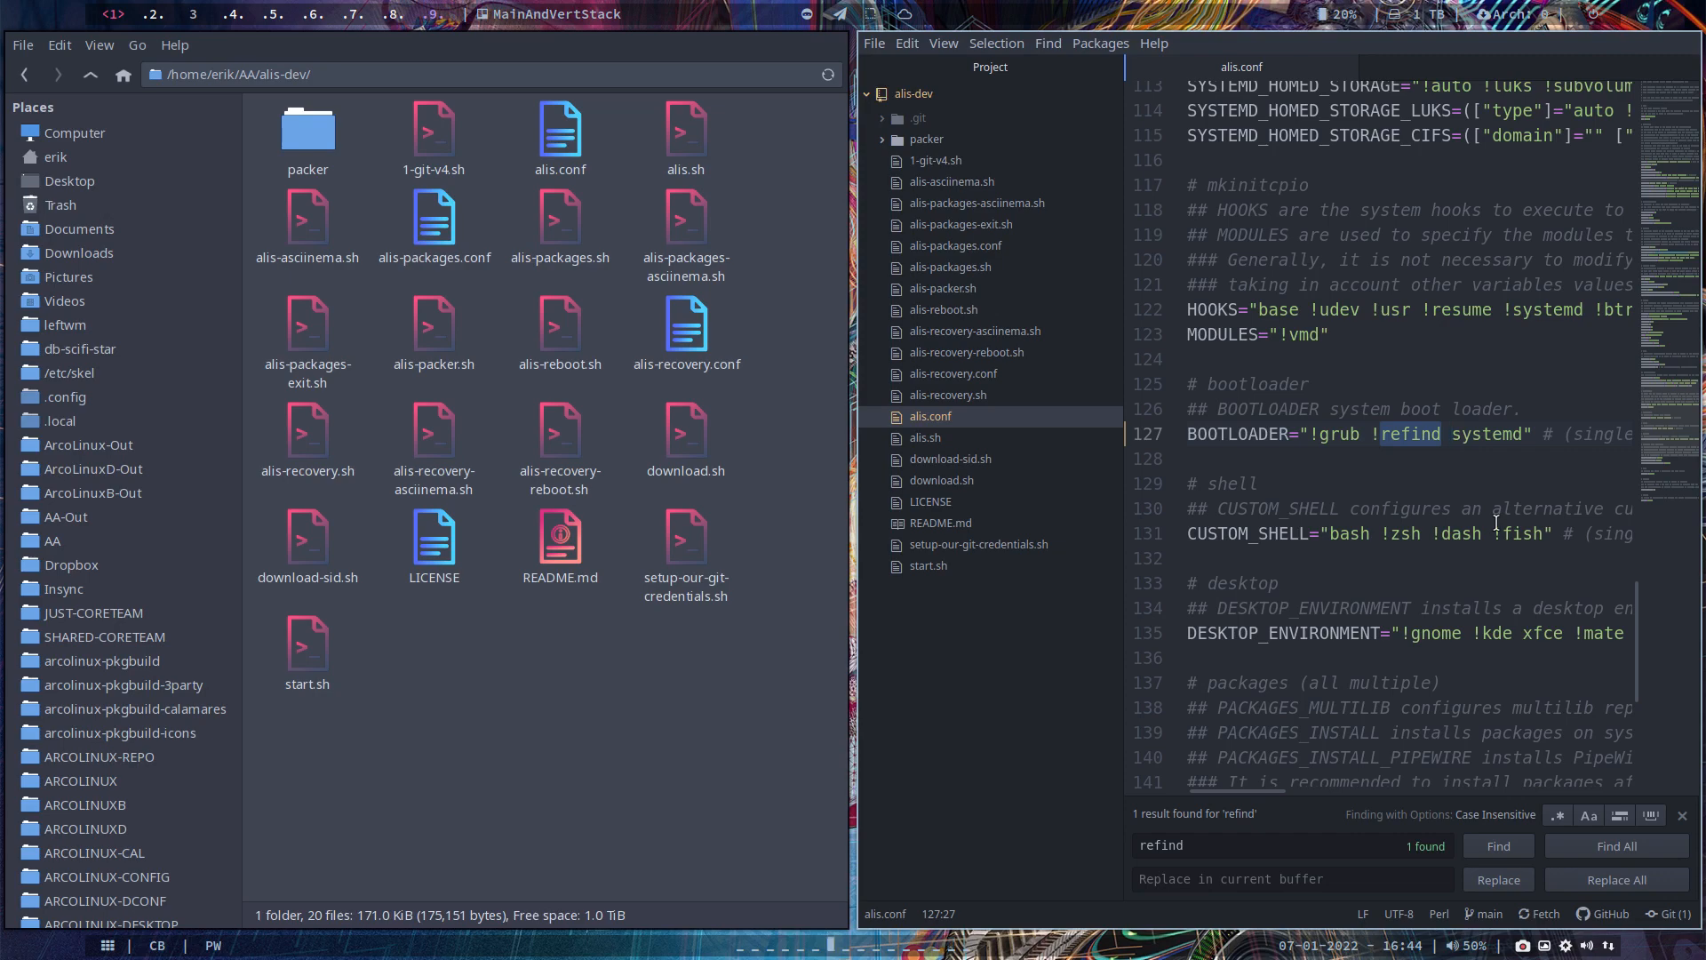
# Step: Close the text editor, open a terminal in the alis-dev folder and run ./1-git-v4.sh
pyautogui.press('super+q')
pyautogui.rightClick(725, 483)
pyautogui.click(822, 546)
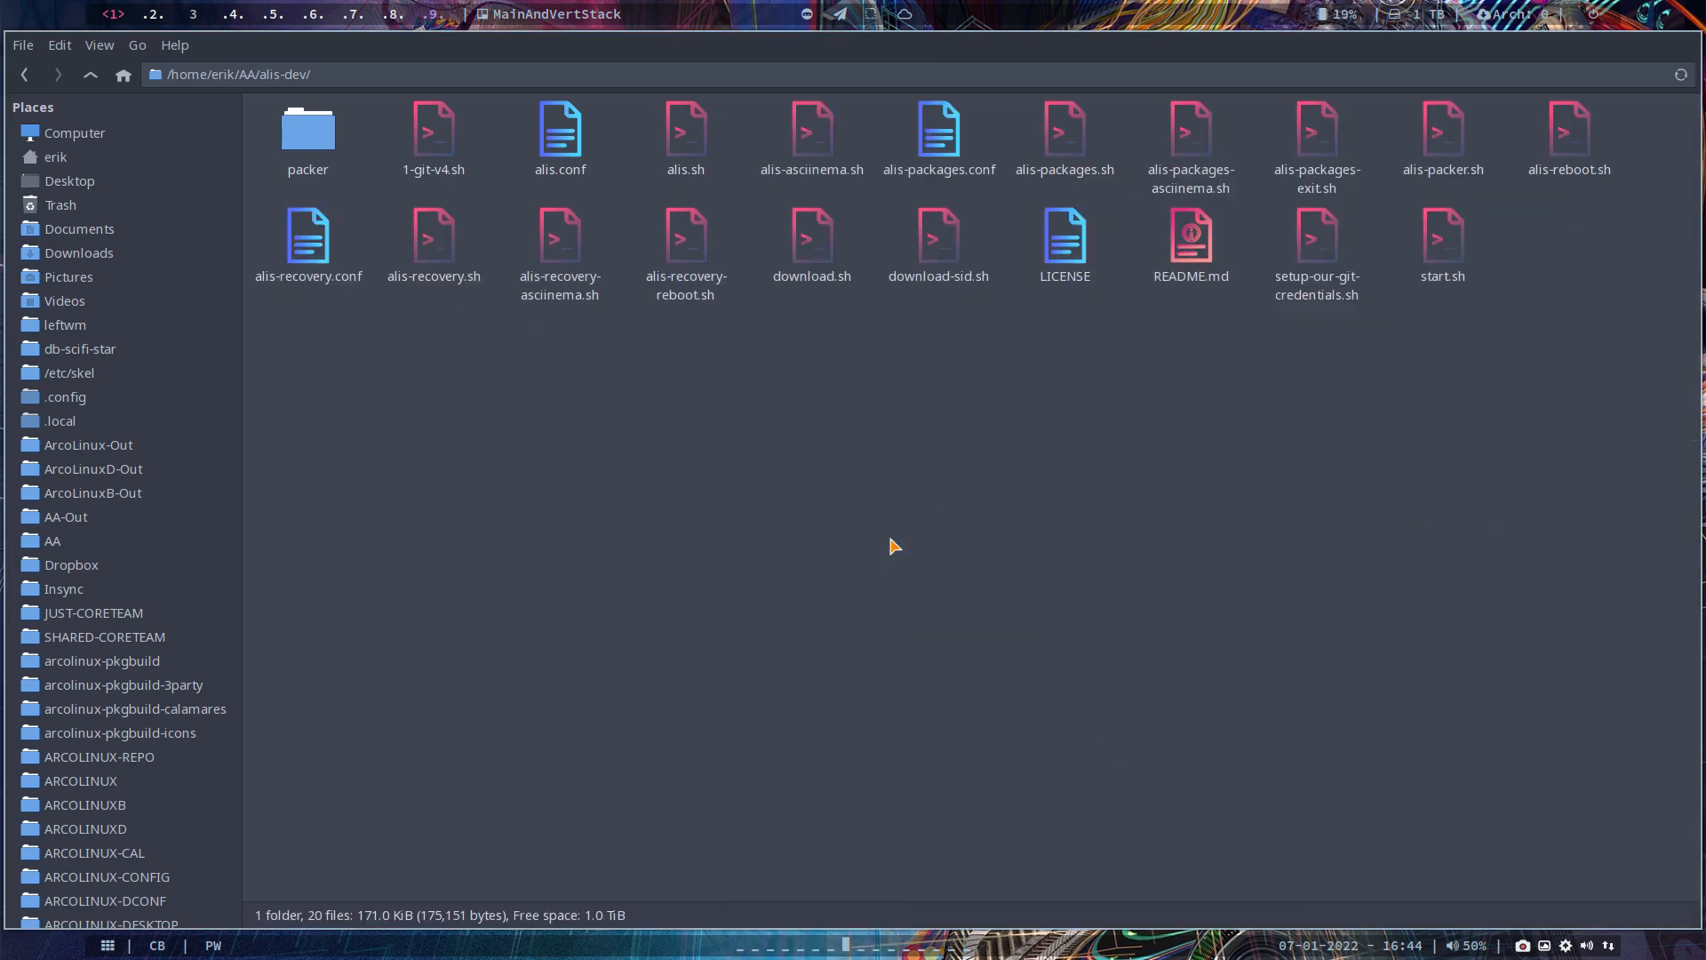
pyautogui.write('./')
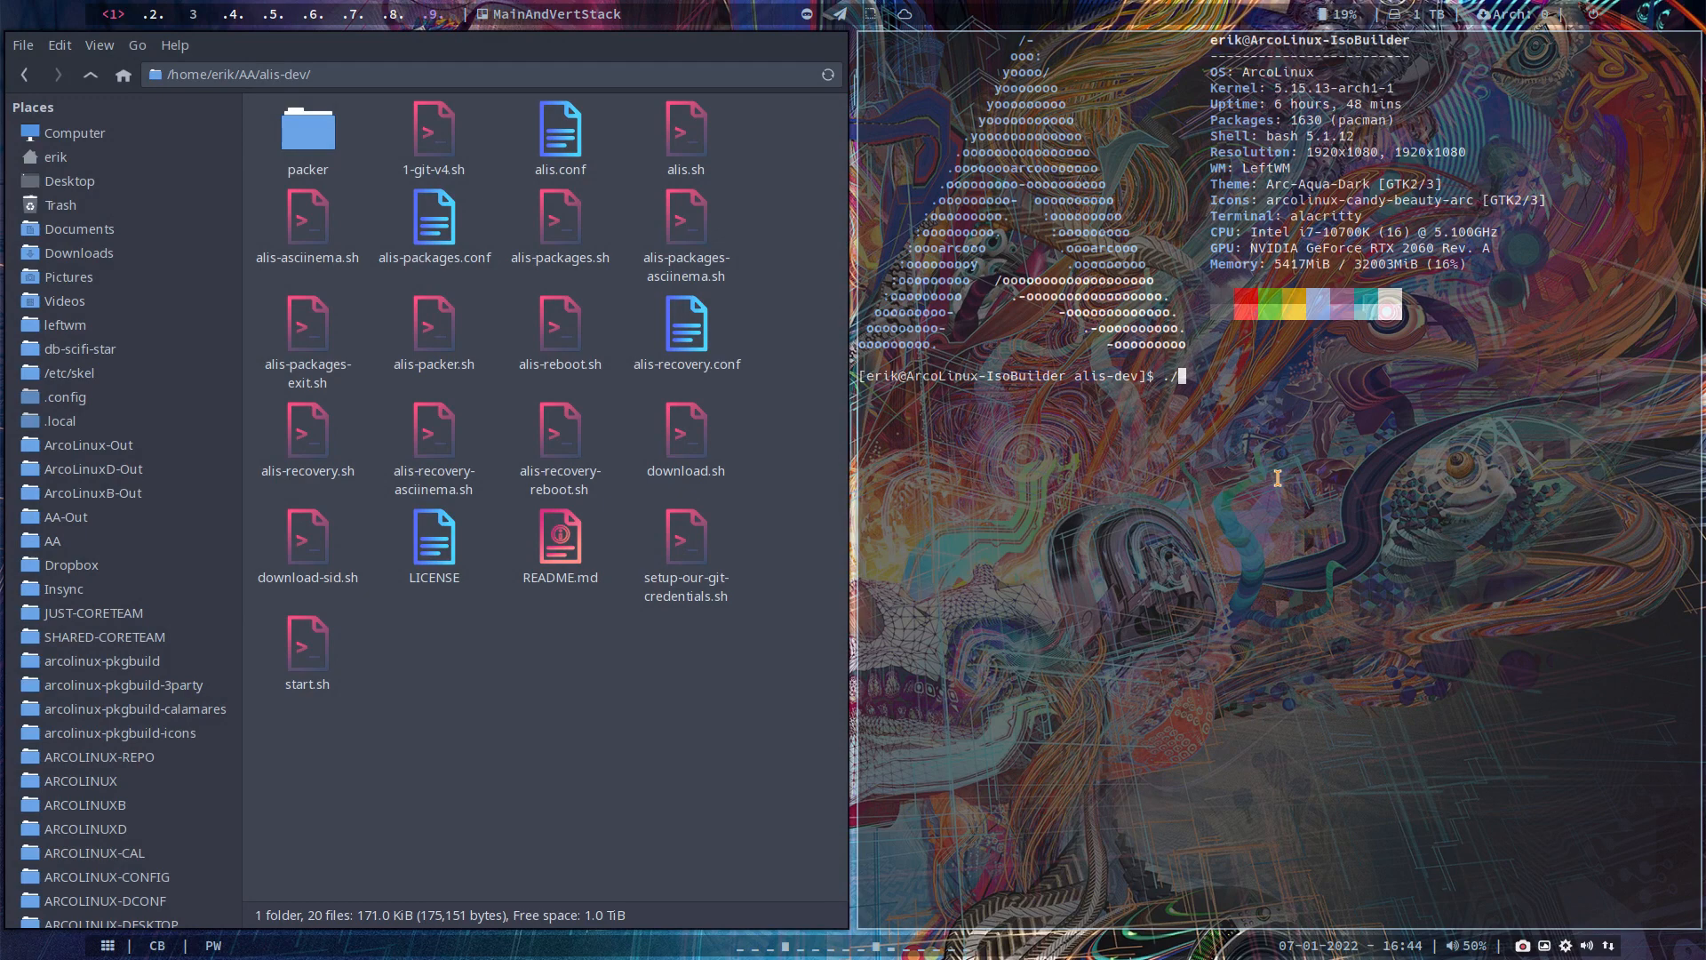
pyautogui.write('1-git-v4.sh')
pyautogui.press('Return')
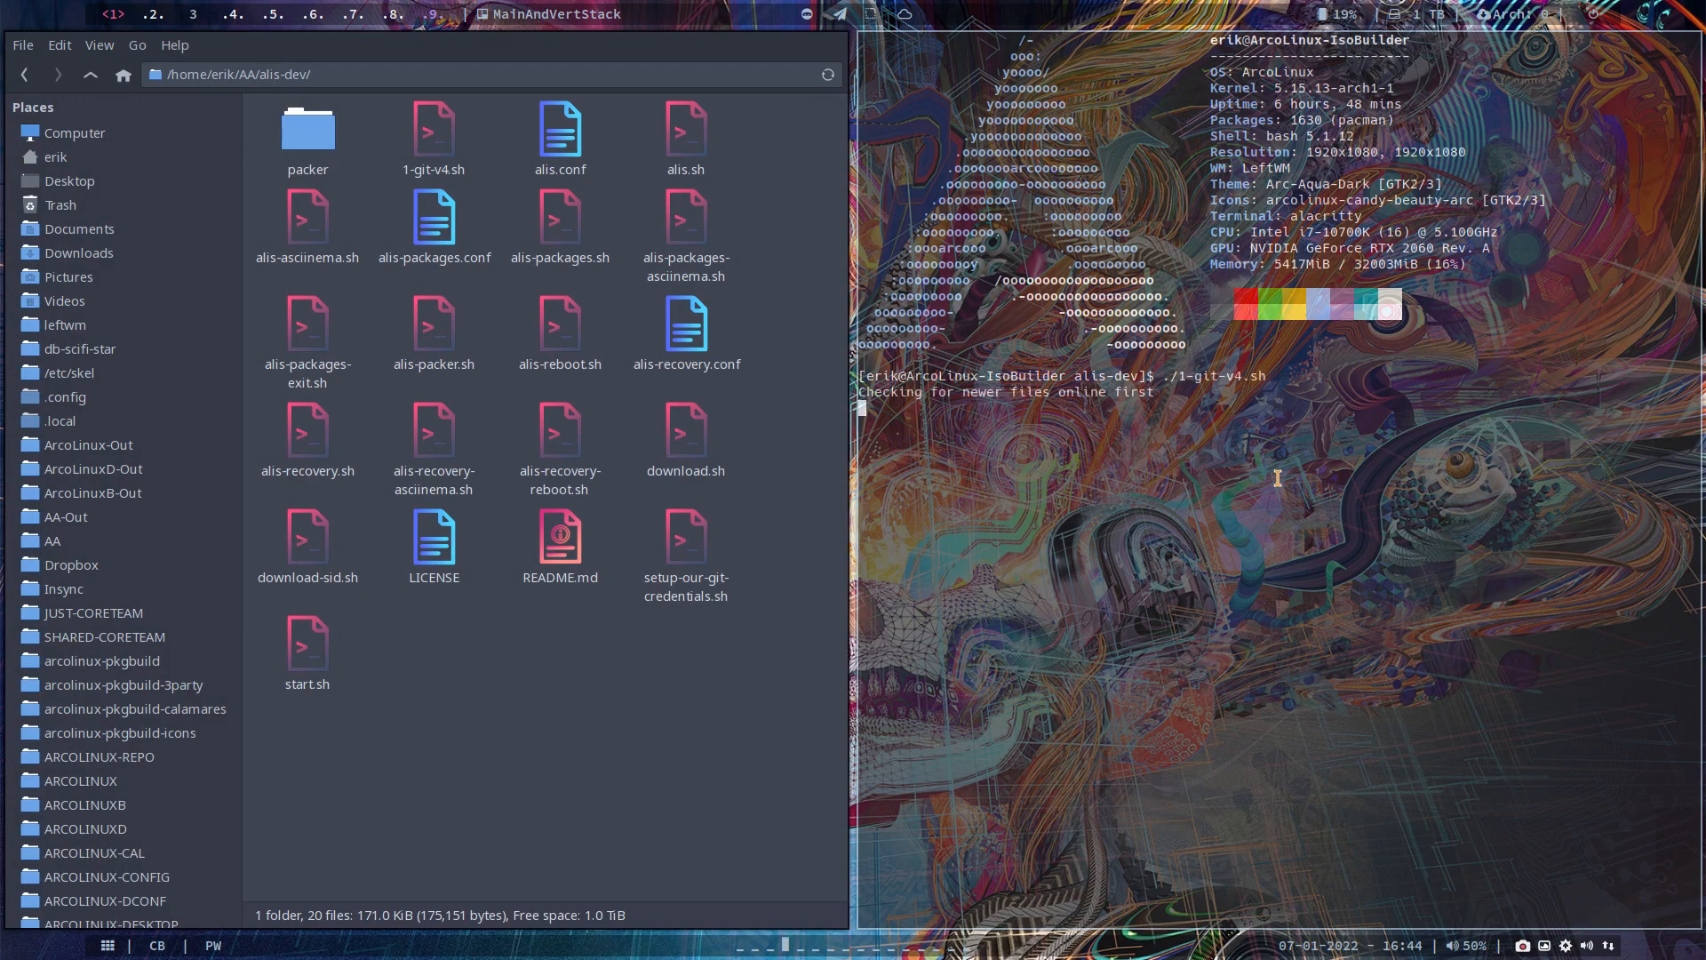
# Step: Enter "systemd instead of refind" as the commit comment and push the commit
pyautogui.write('system')
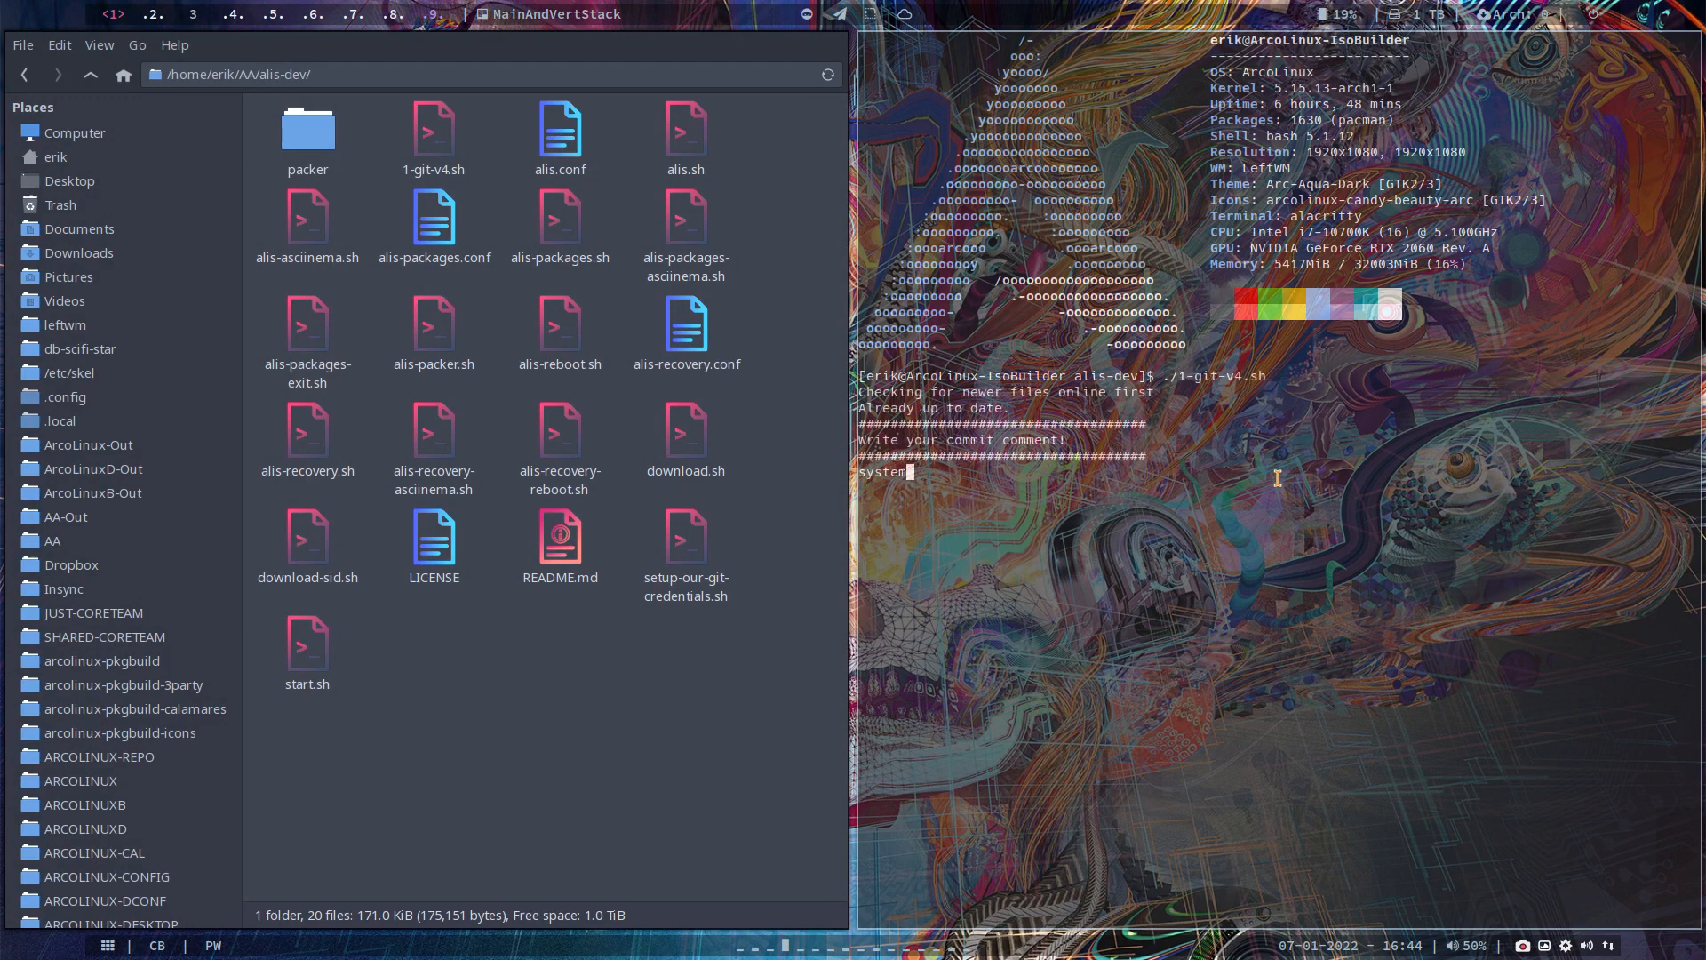
pyautogui.write('d instead of refind')
pyautogui.press('Return')
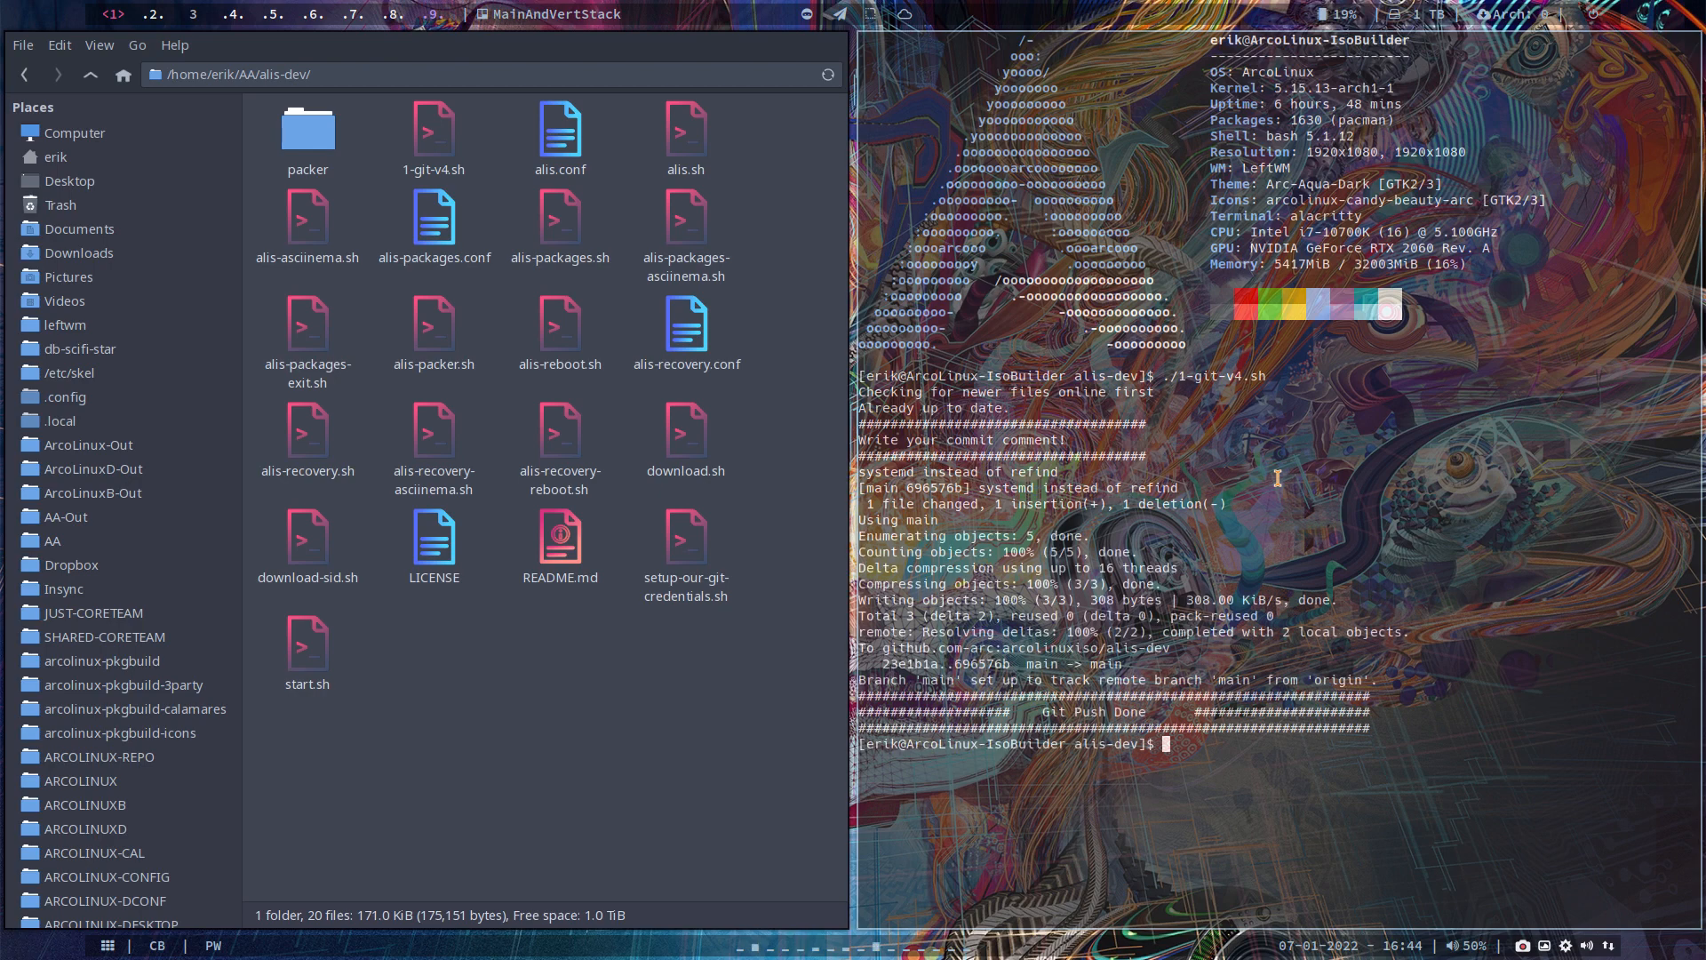
# Step: Switch to the virtual machine manager, enable SATA CDROM 1 as the UEFI machine's first boot device and apply the change
pyautogui.click(153, 13)
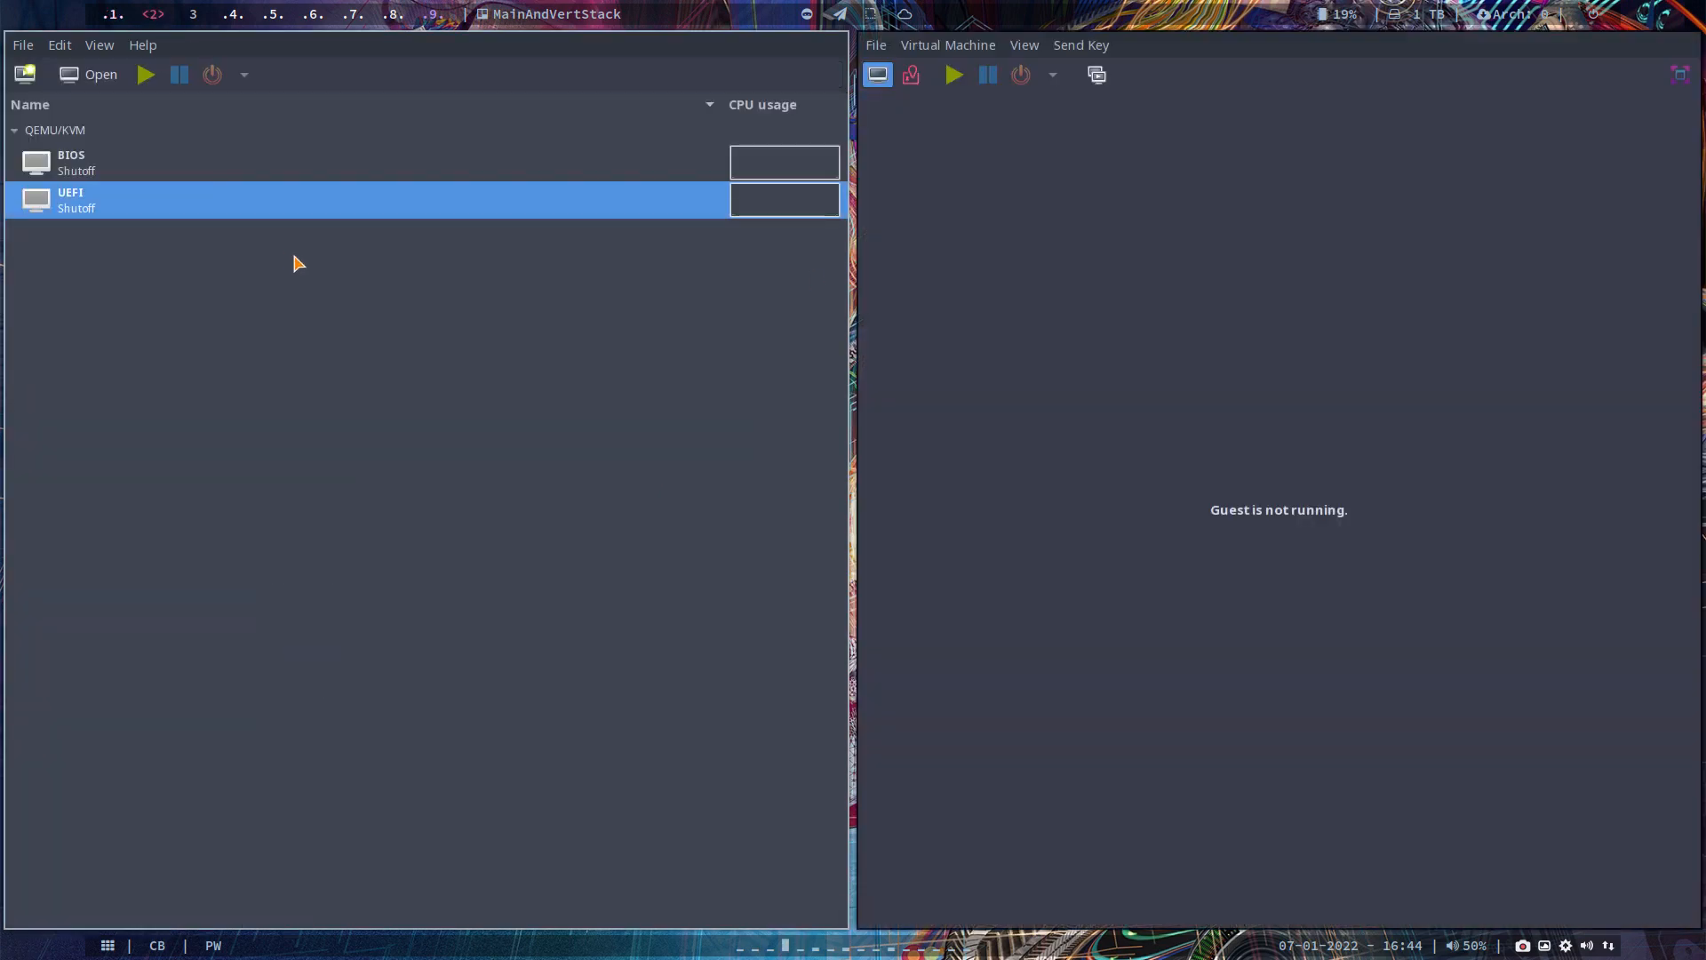
pyautogui.click(1025, 46)
pyautogui.click(1074, 104)
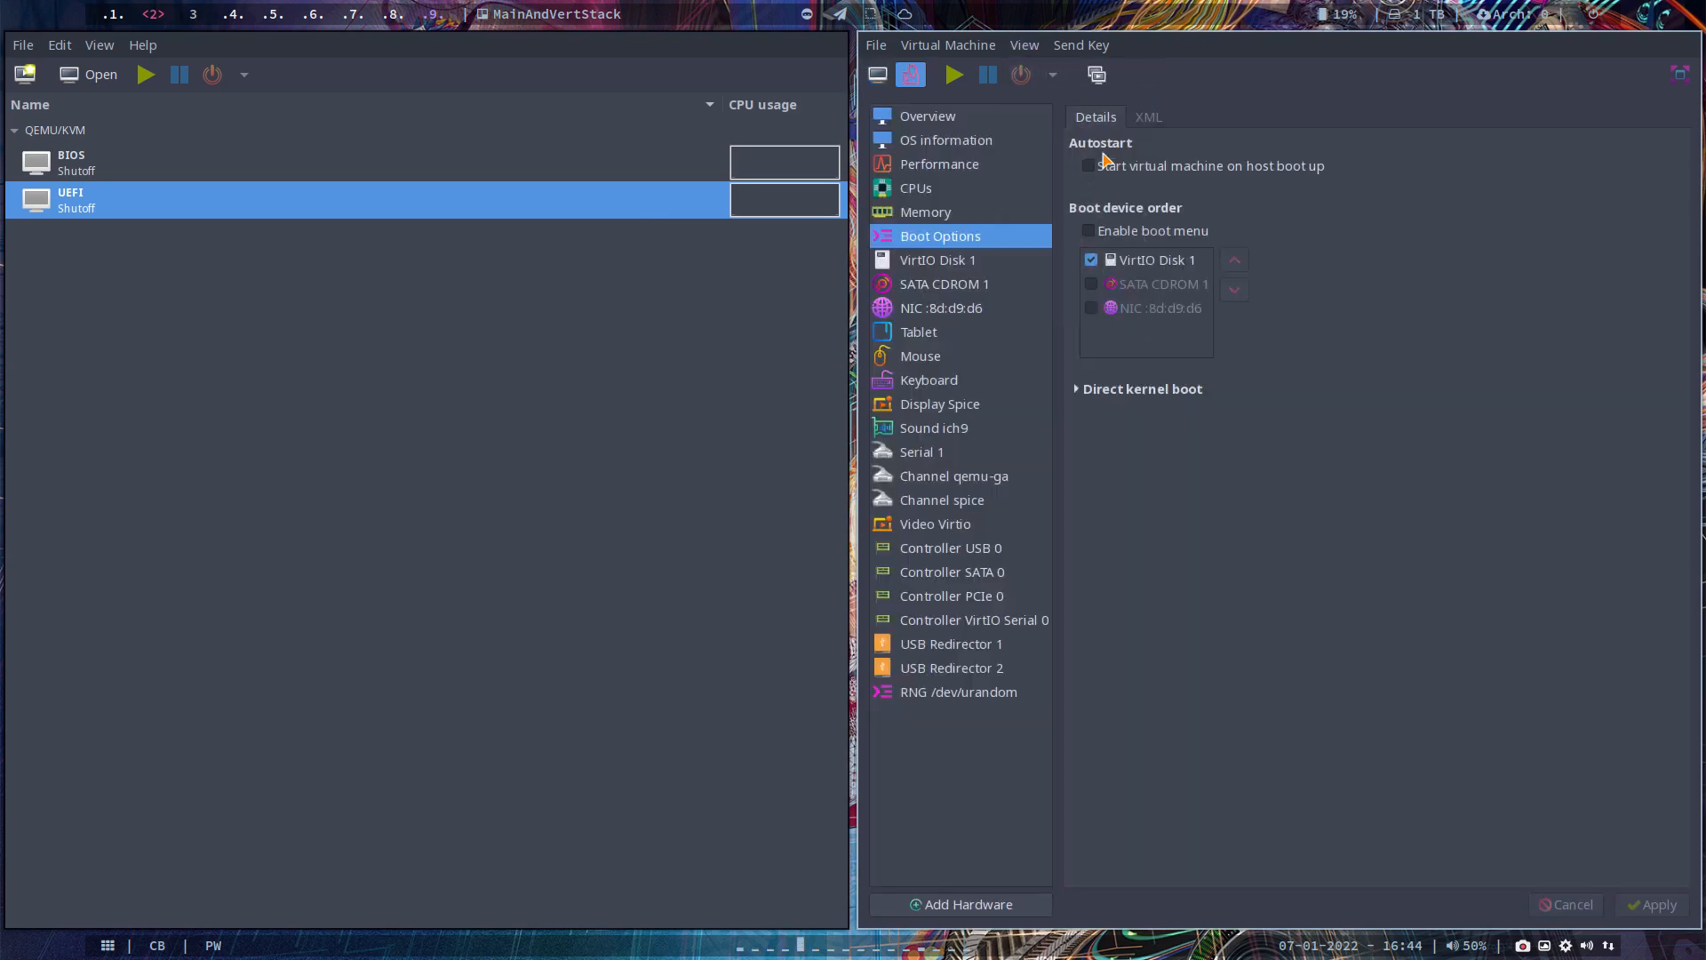
pyautogui.click(1091, 283)
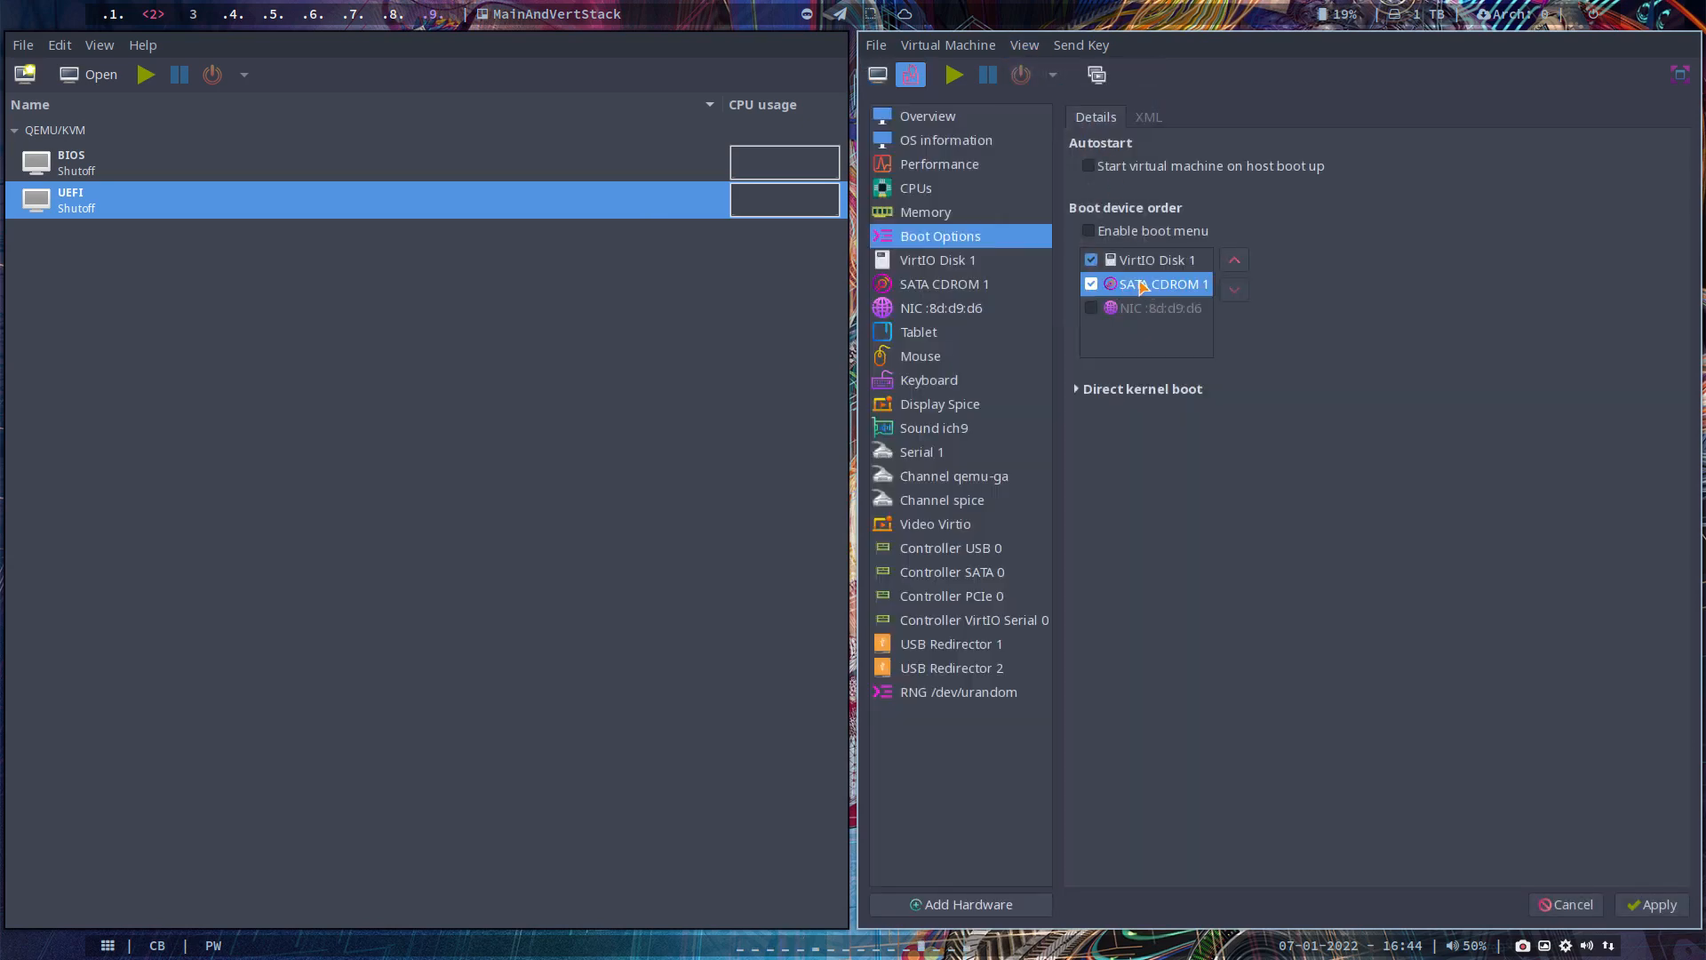
pyautogui.click(1234, 264)
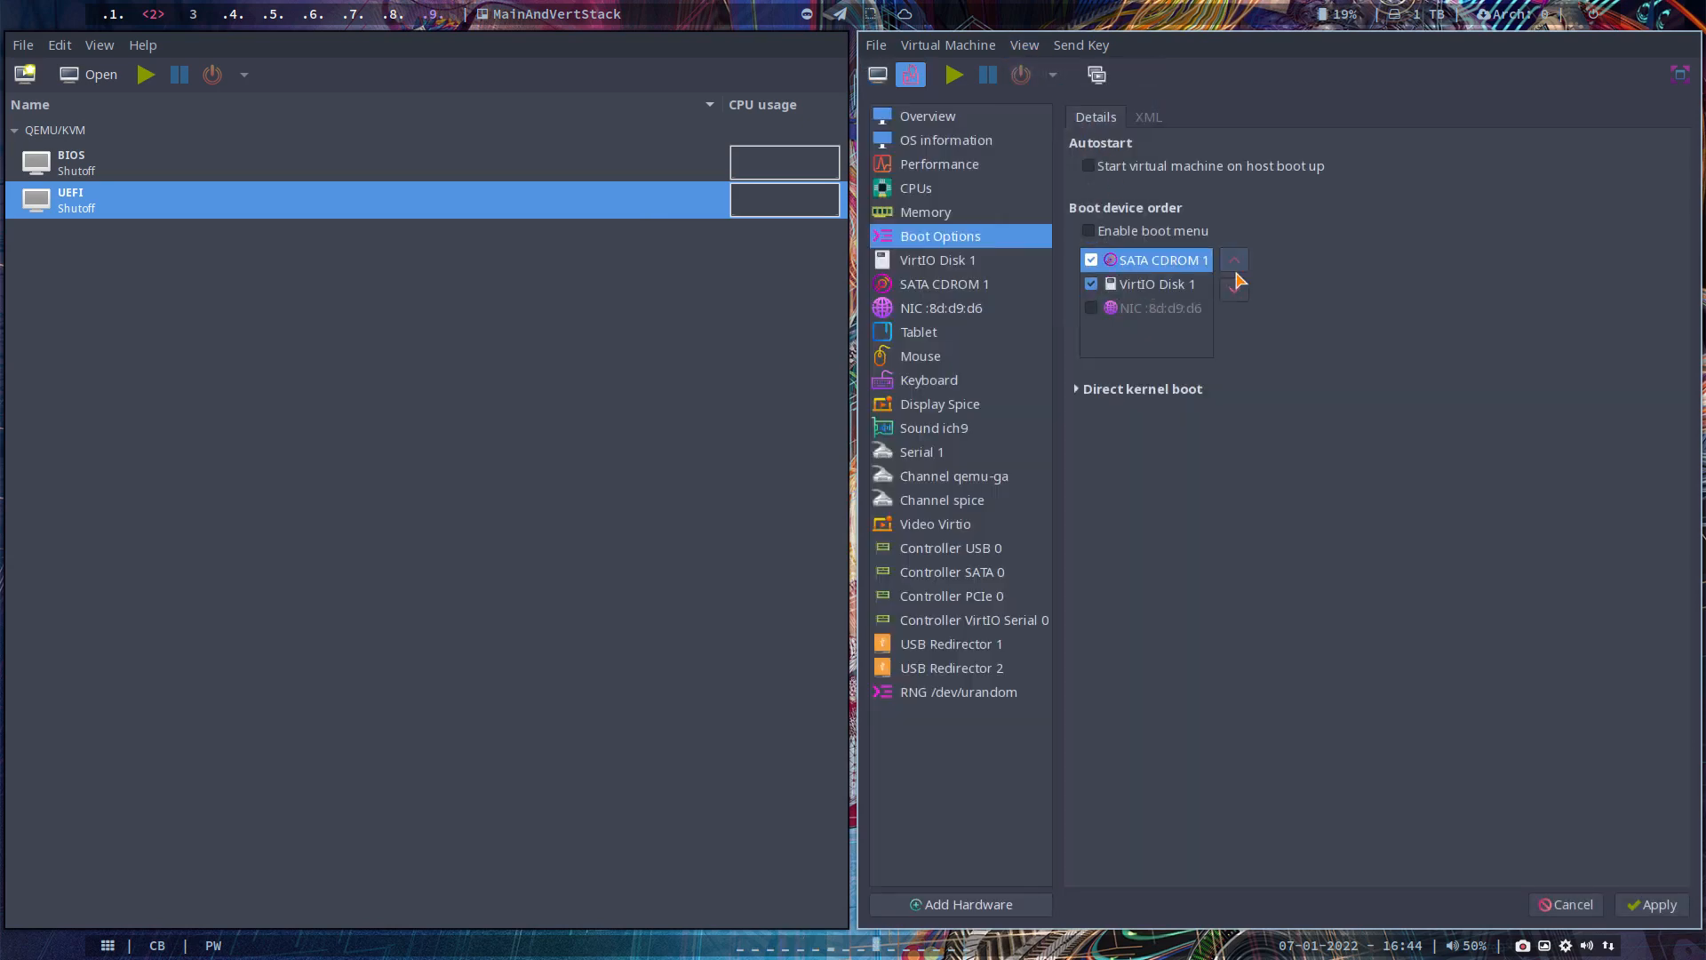
pyautogui.click(1660, 906)
# Step: Start the UEFI machine with its console in fullscreen and boot the Arch Linux install medium (x86_64, UEFI)
pyautogui.click(1029, 50)
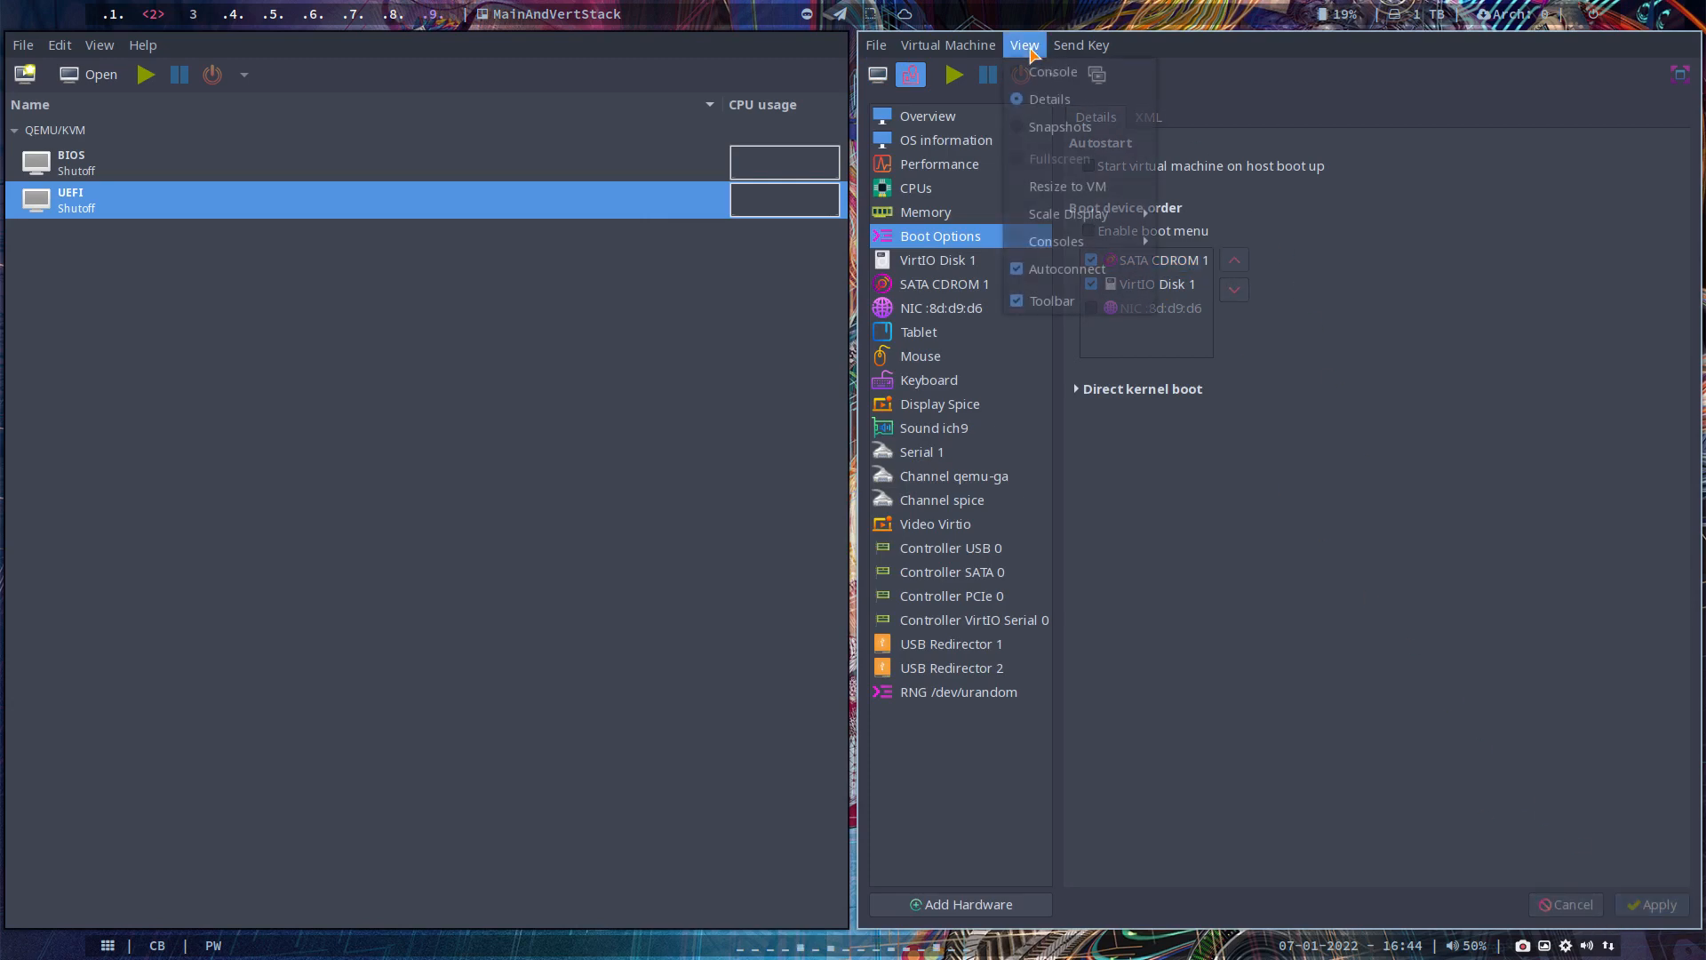
pyautogui.click(1046, 72)
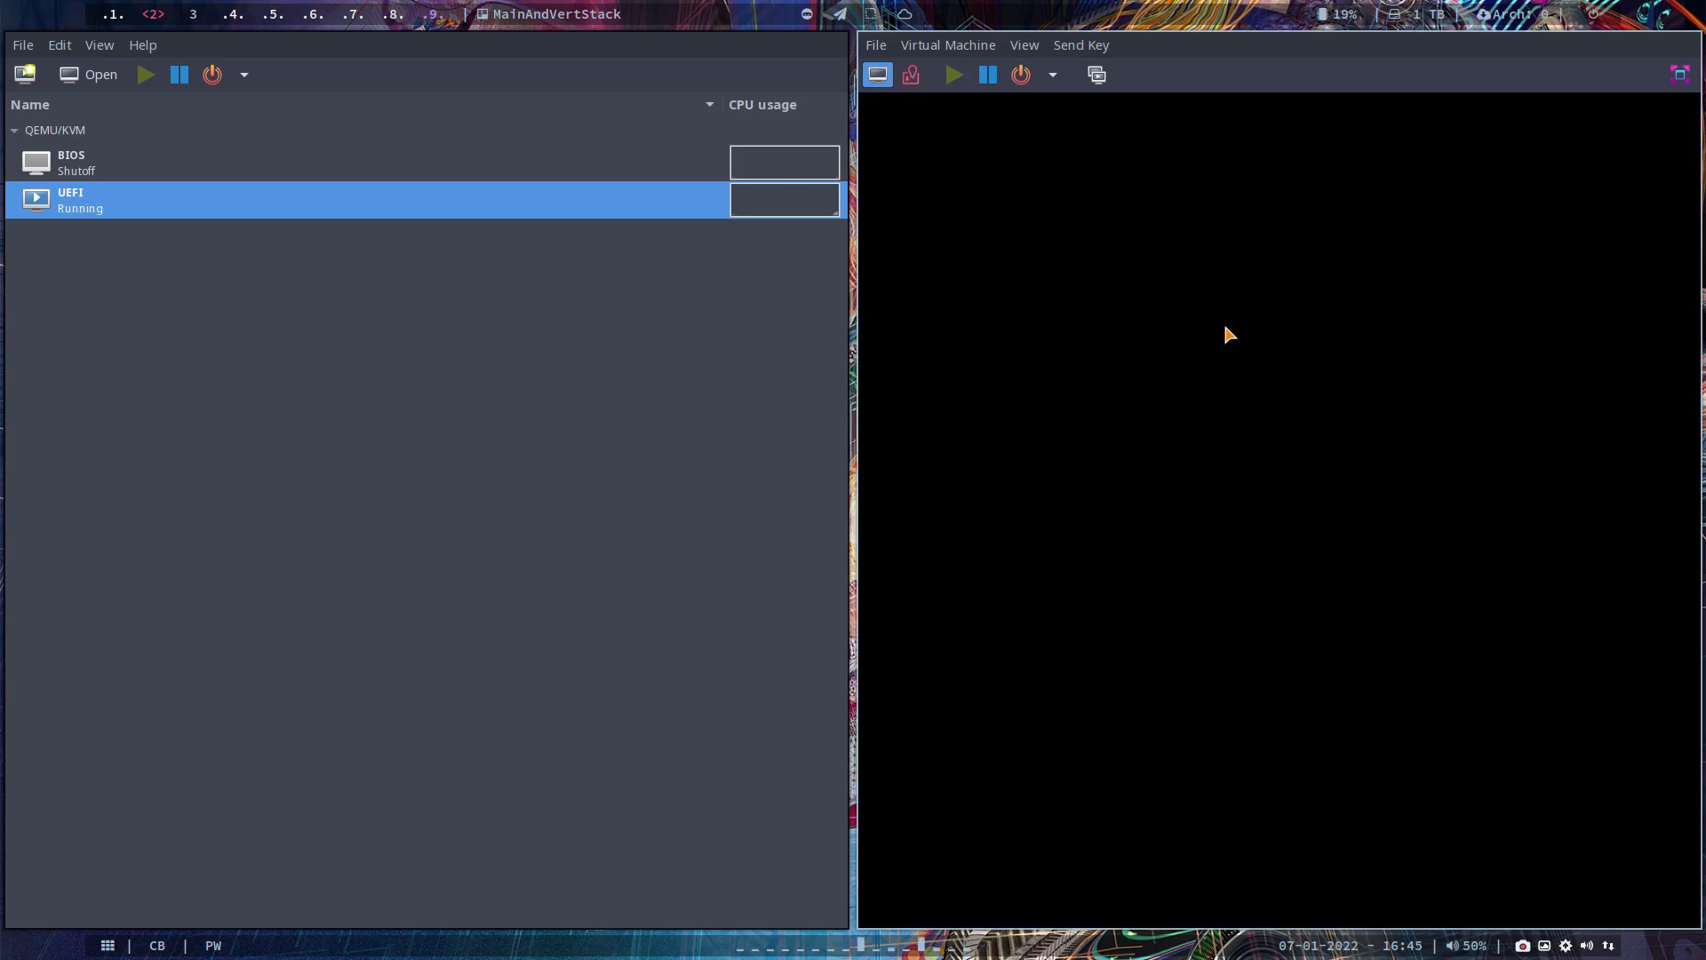
pyautogui.click(1026, 44)
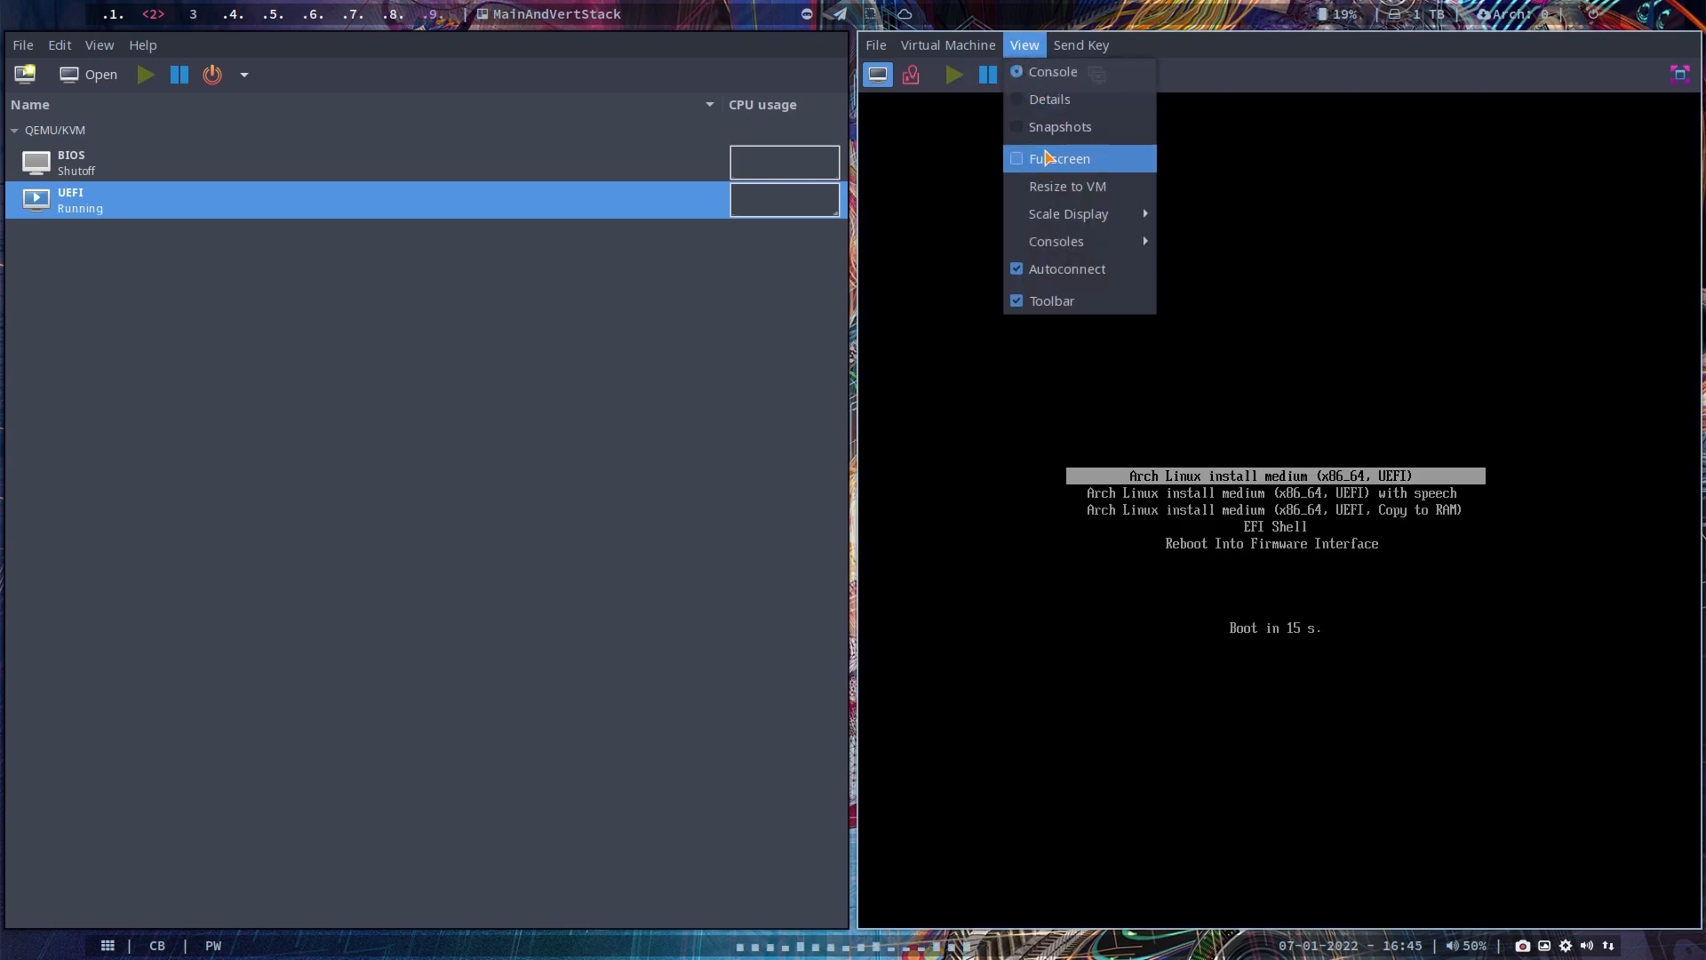
pyautogui.click(1059, 159)
pyautogui.press('Return')
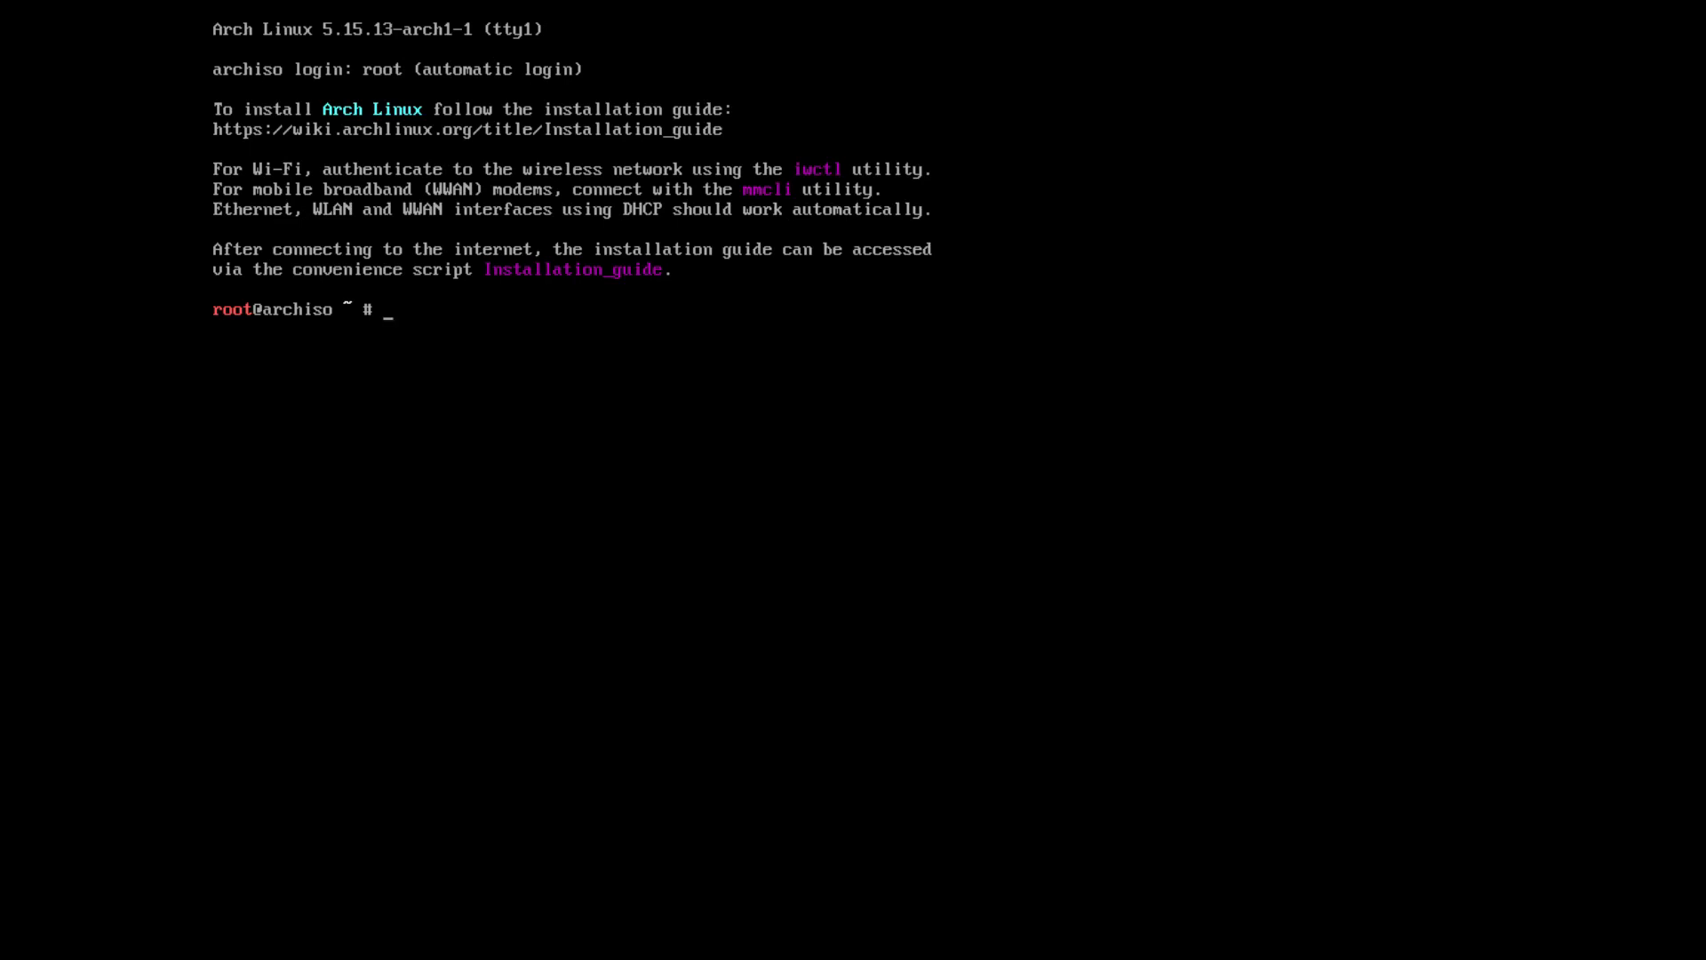
# Step: Load the be-latin1 keyboard layout in the live system
pyautogui.write('loadkeys be-latin')
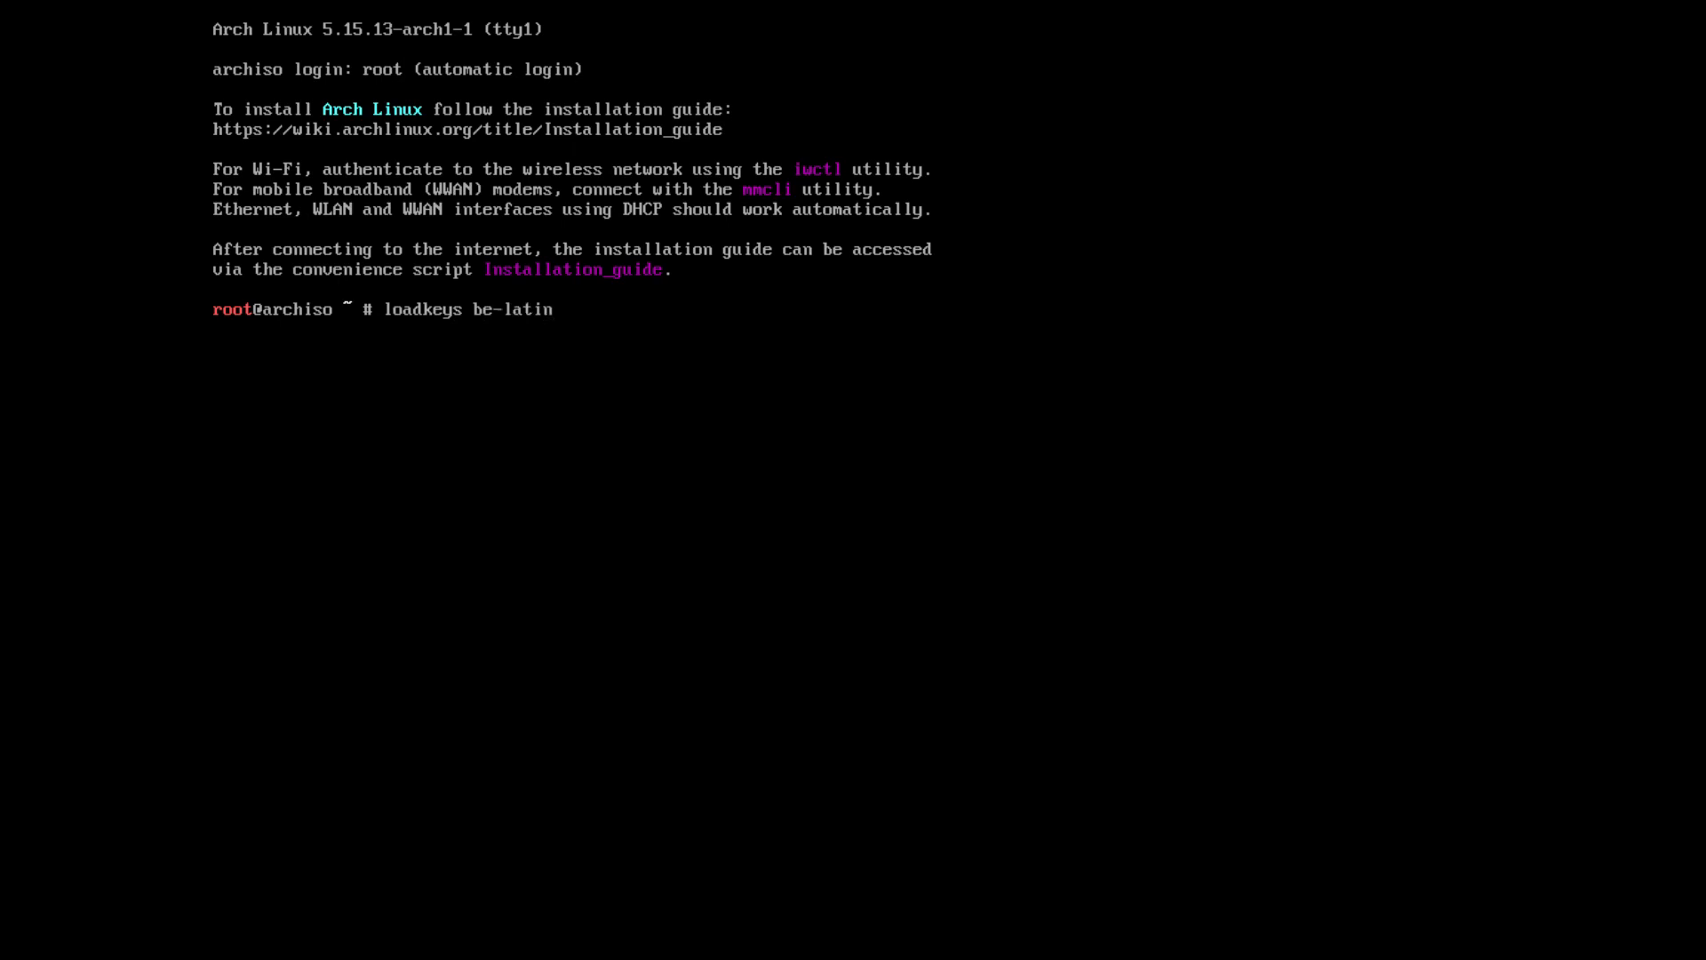
pyautogui.write('1')
pyautogui.press('Return')
# Step: Change to the /alis-dev directory and list its files
pyautogui.write('cd /alis-dev')
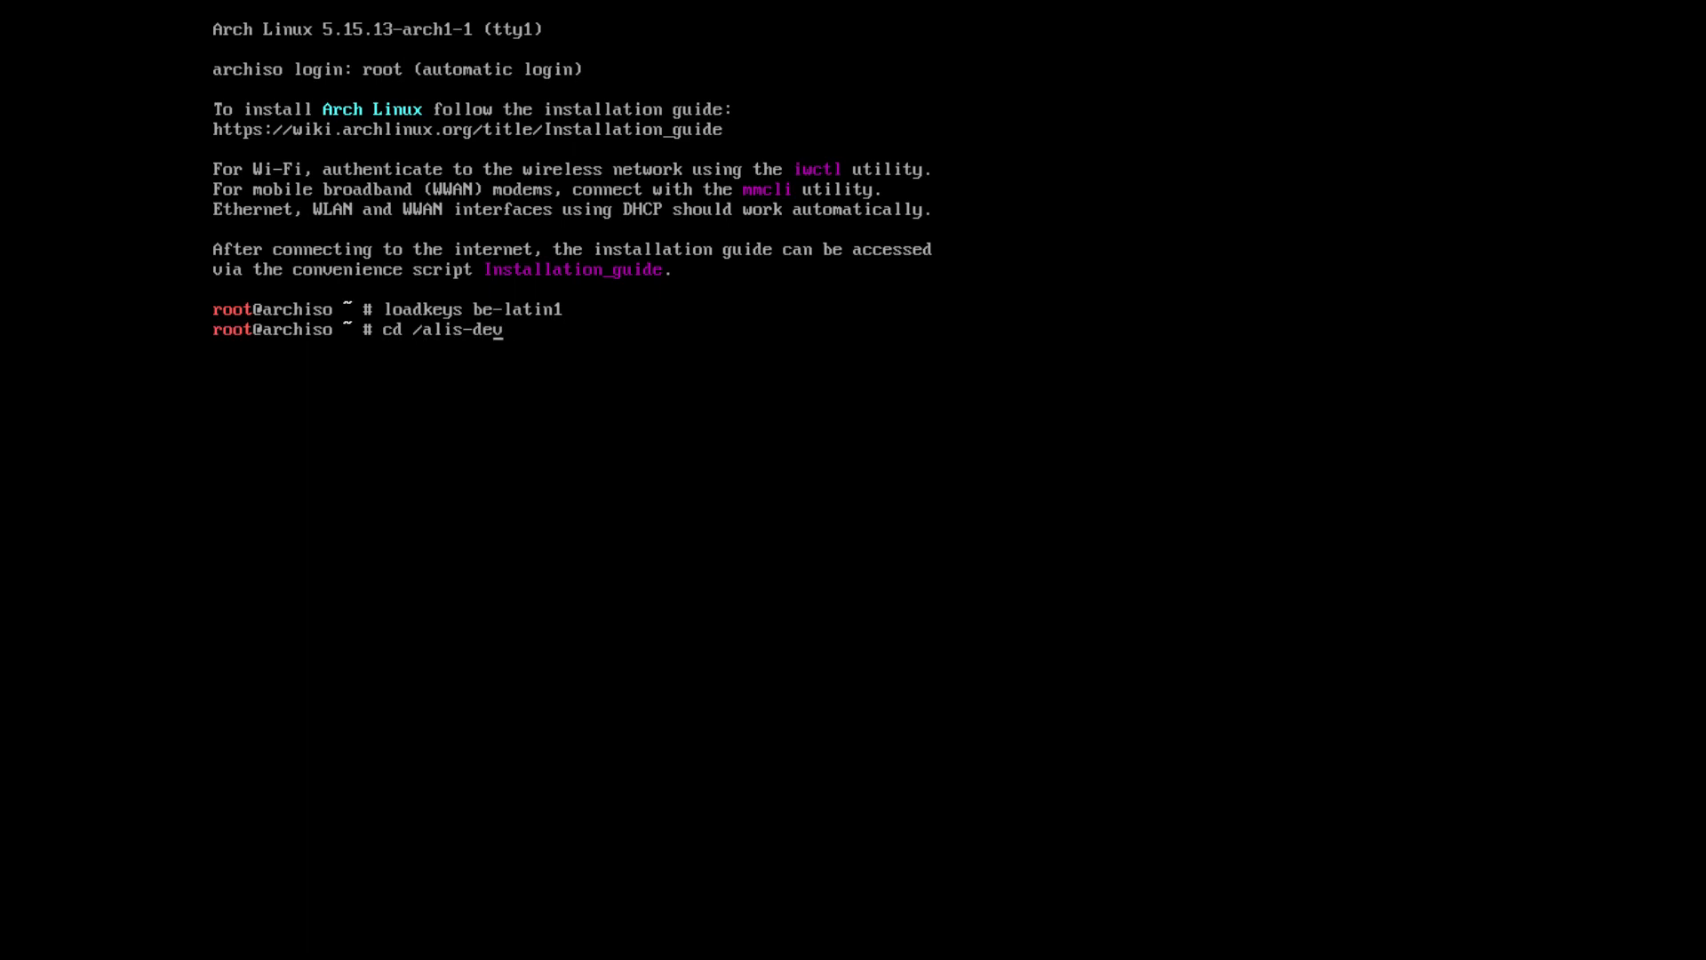
pyautogui.press('Return')
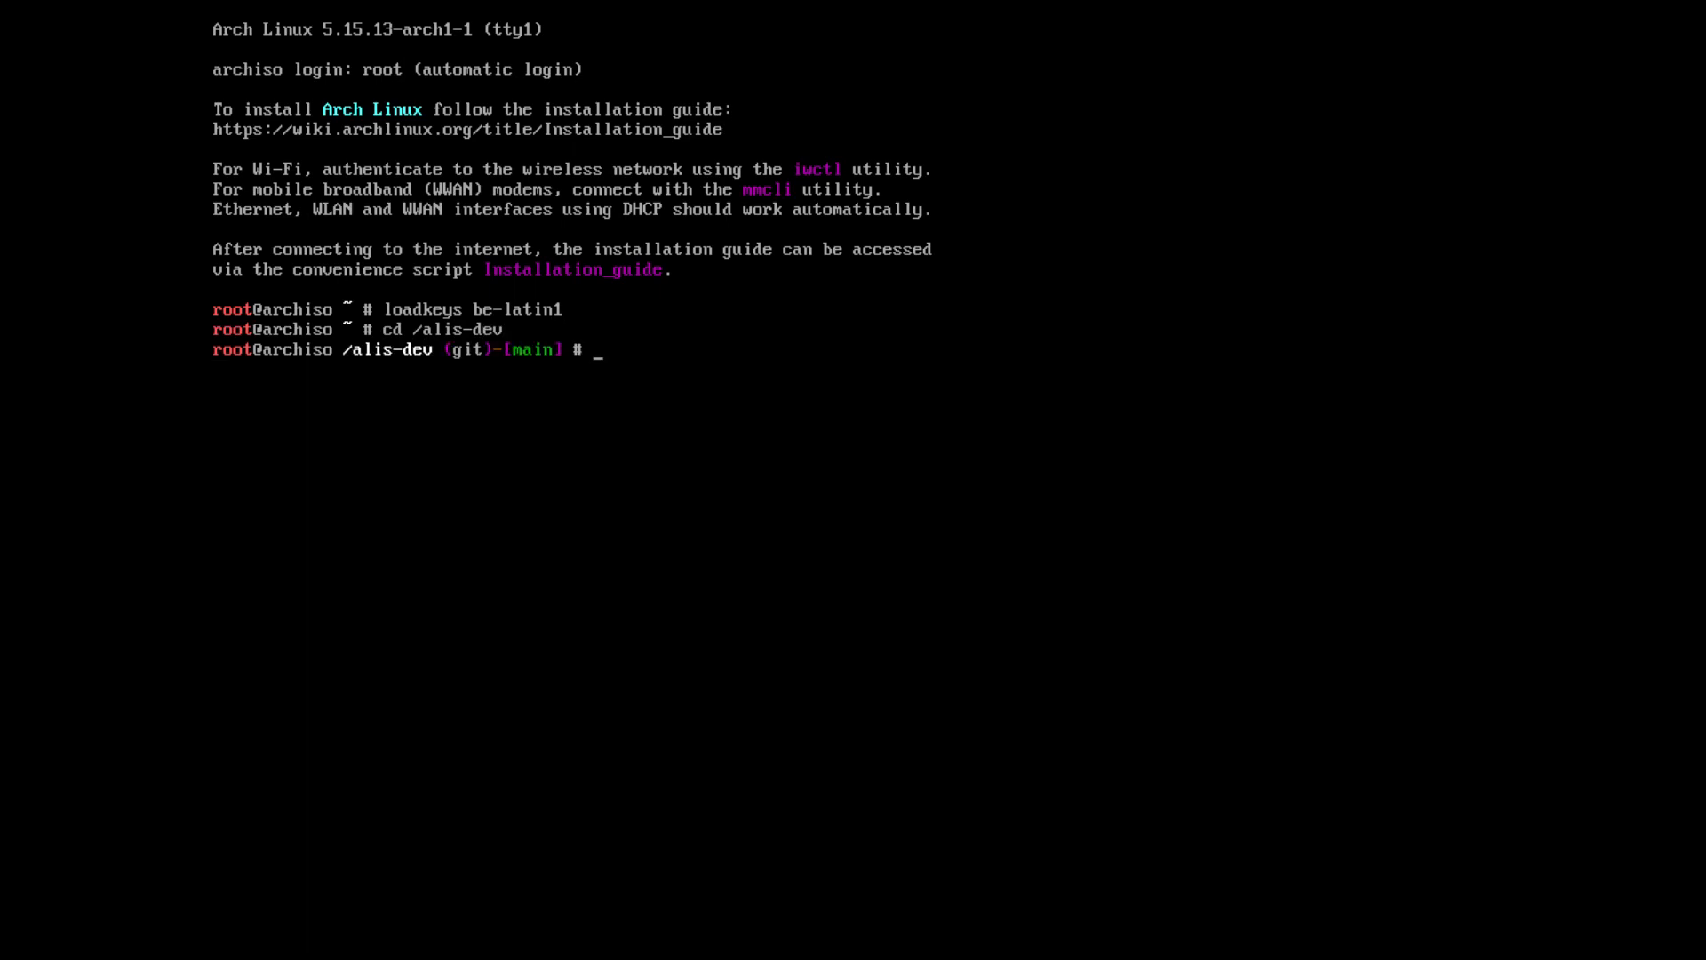
pyautogui.write('ls')
pyautogui.press('Return')
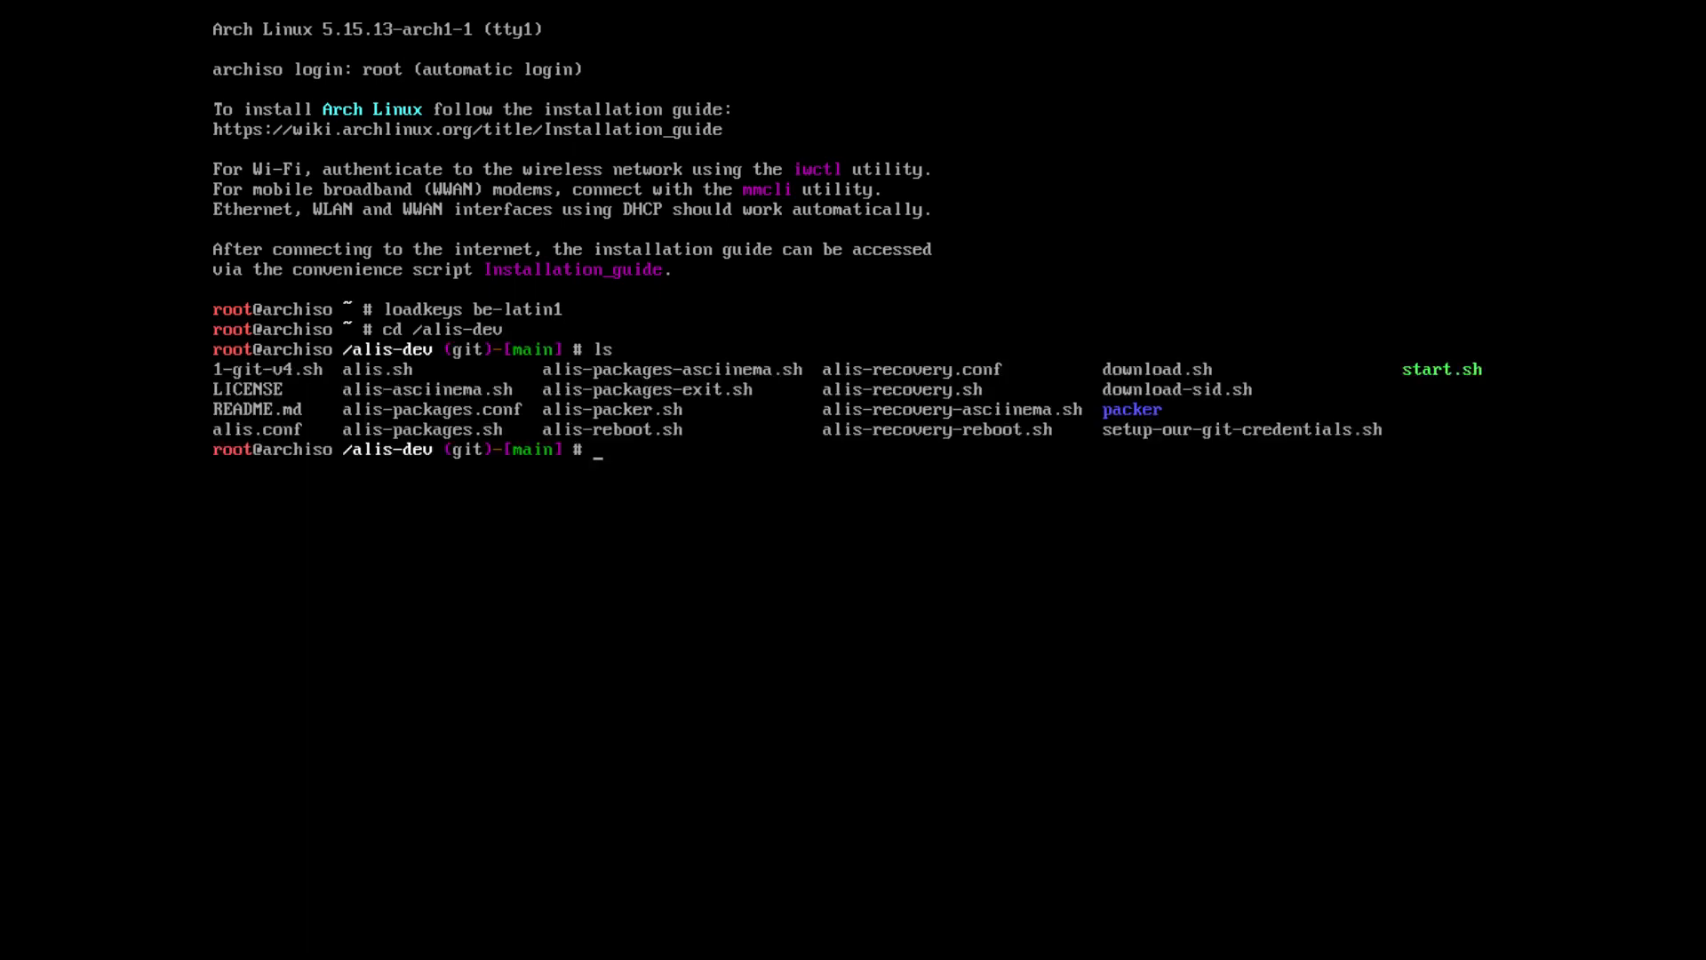
# Step: Run ./start.sh, answering y to get the latest GitHub code and y to continue the Arch Linux installation
pyautogui.write('.:')
pyautogui.write('st')
pyautogui.press('Tab')
pyautogui.press('Return')
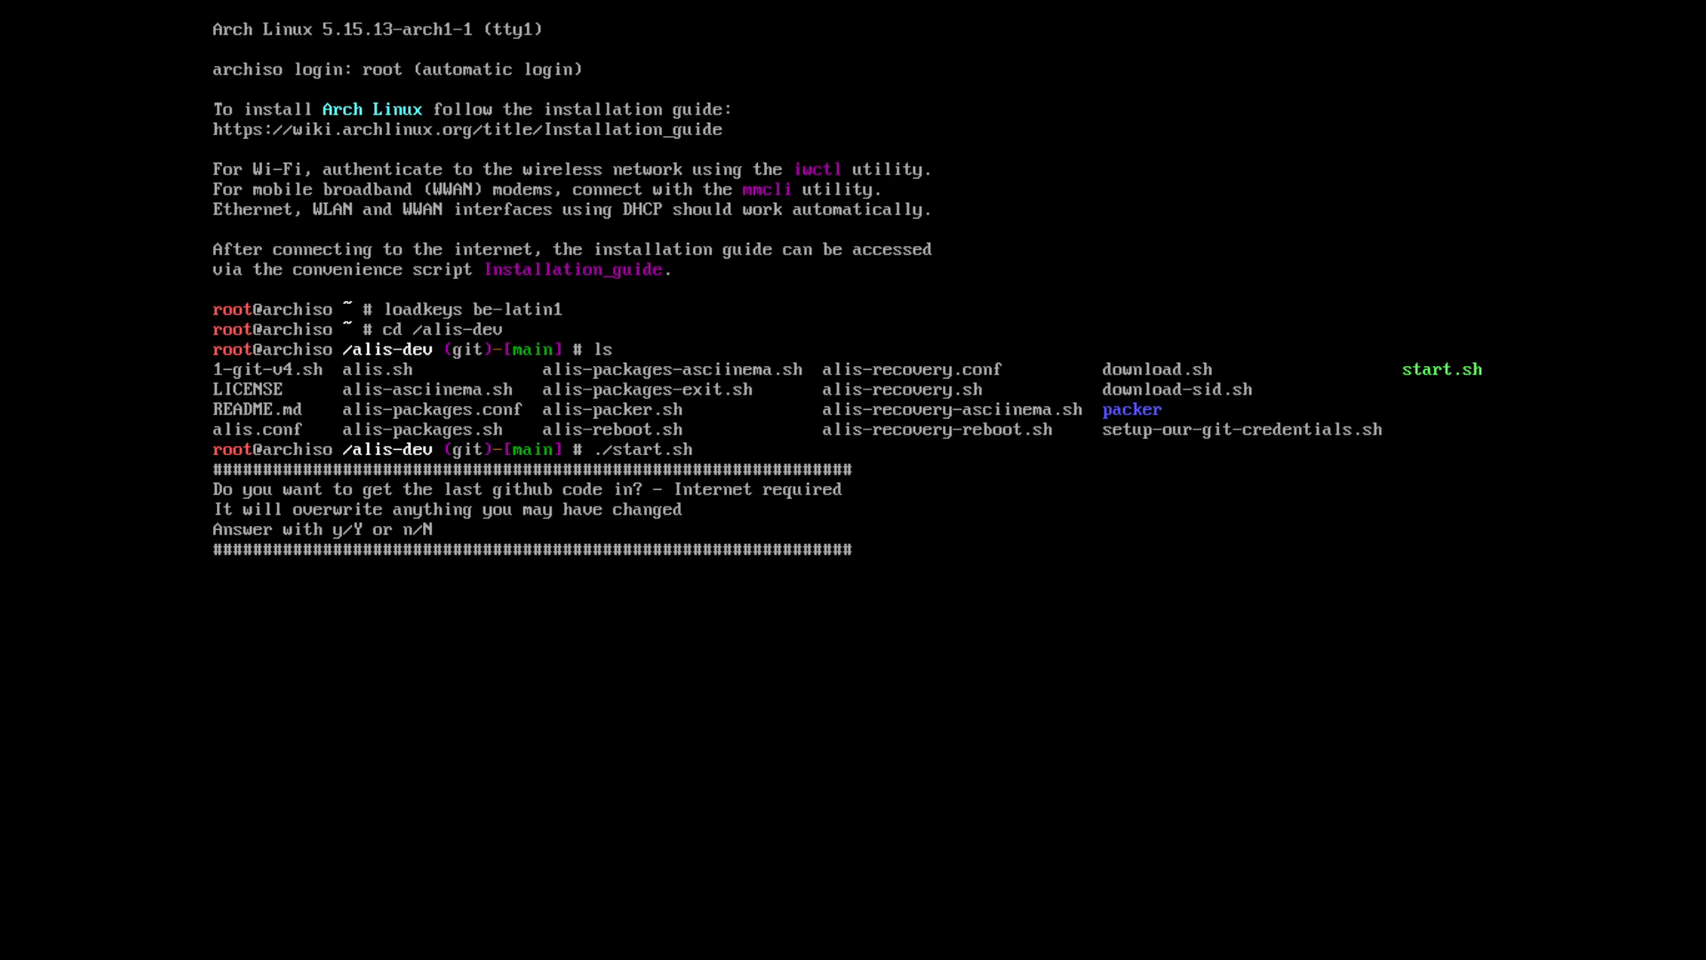
pyautogui.write('y')
pyautogui.press('Return')
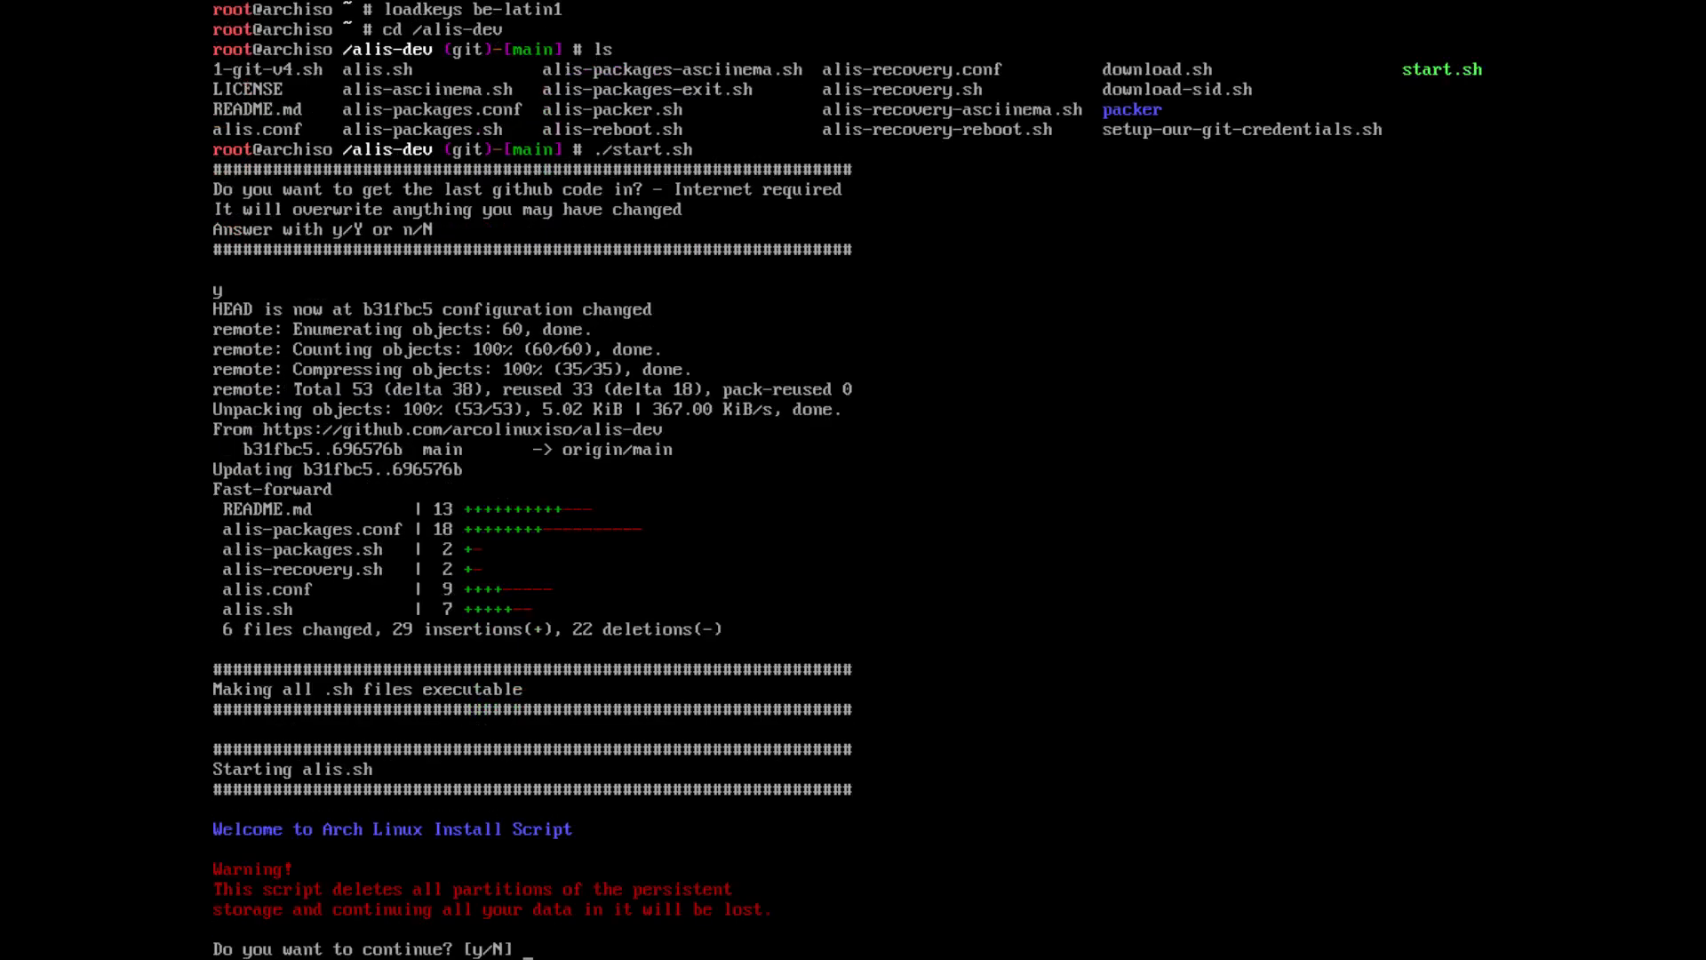
pyautogui.write('y')
pyautogui.press('Return')
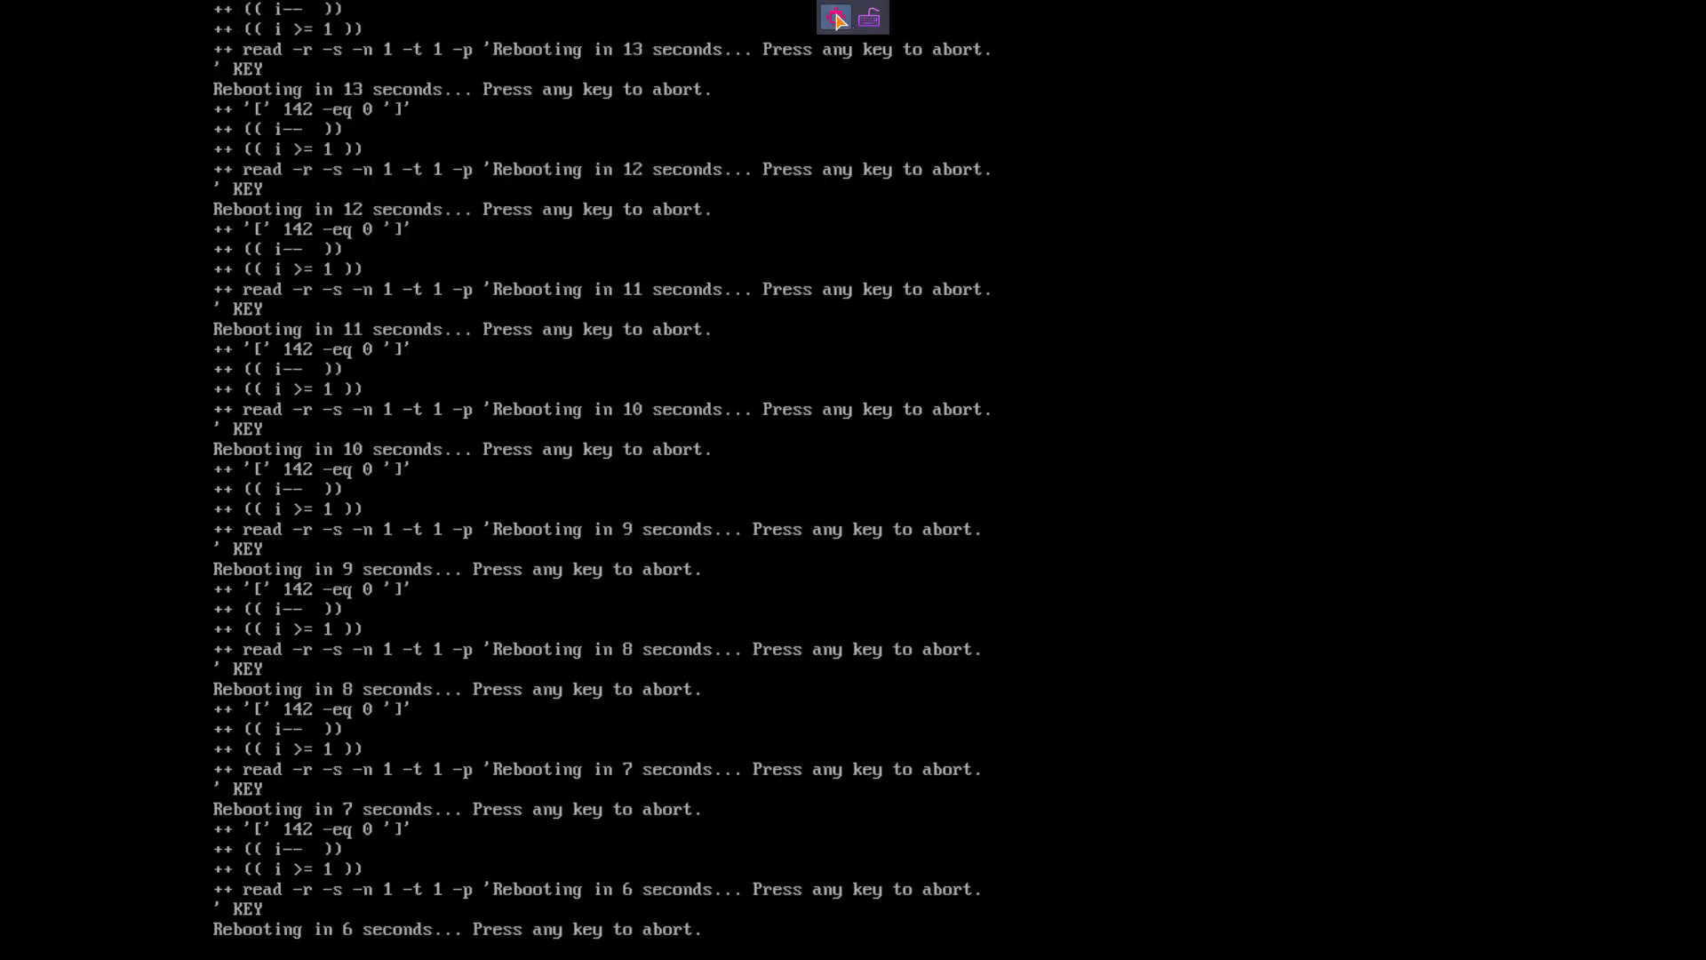
# Step: Leave the fullscreen console and force off the UEFI virtual machine
pyautogui.click(836, 14)
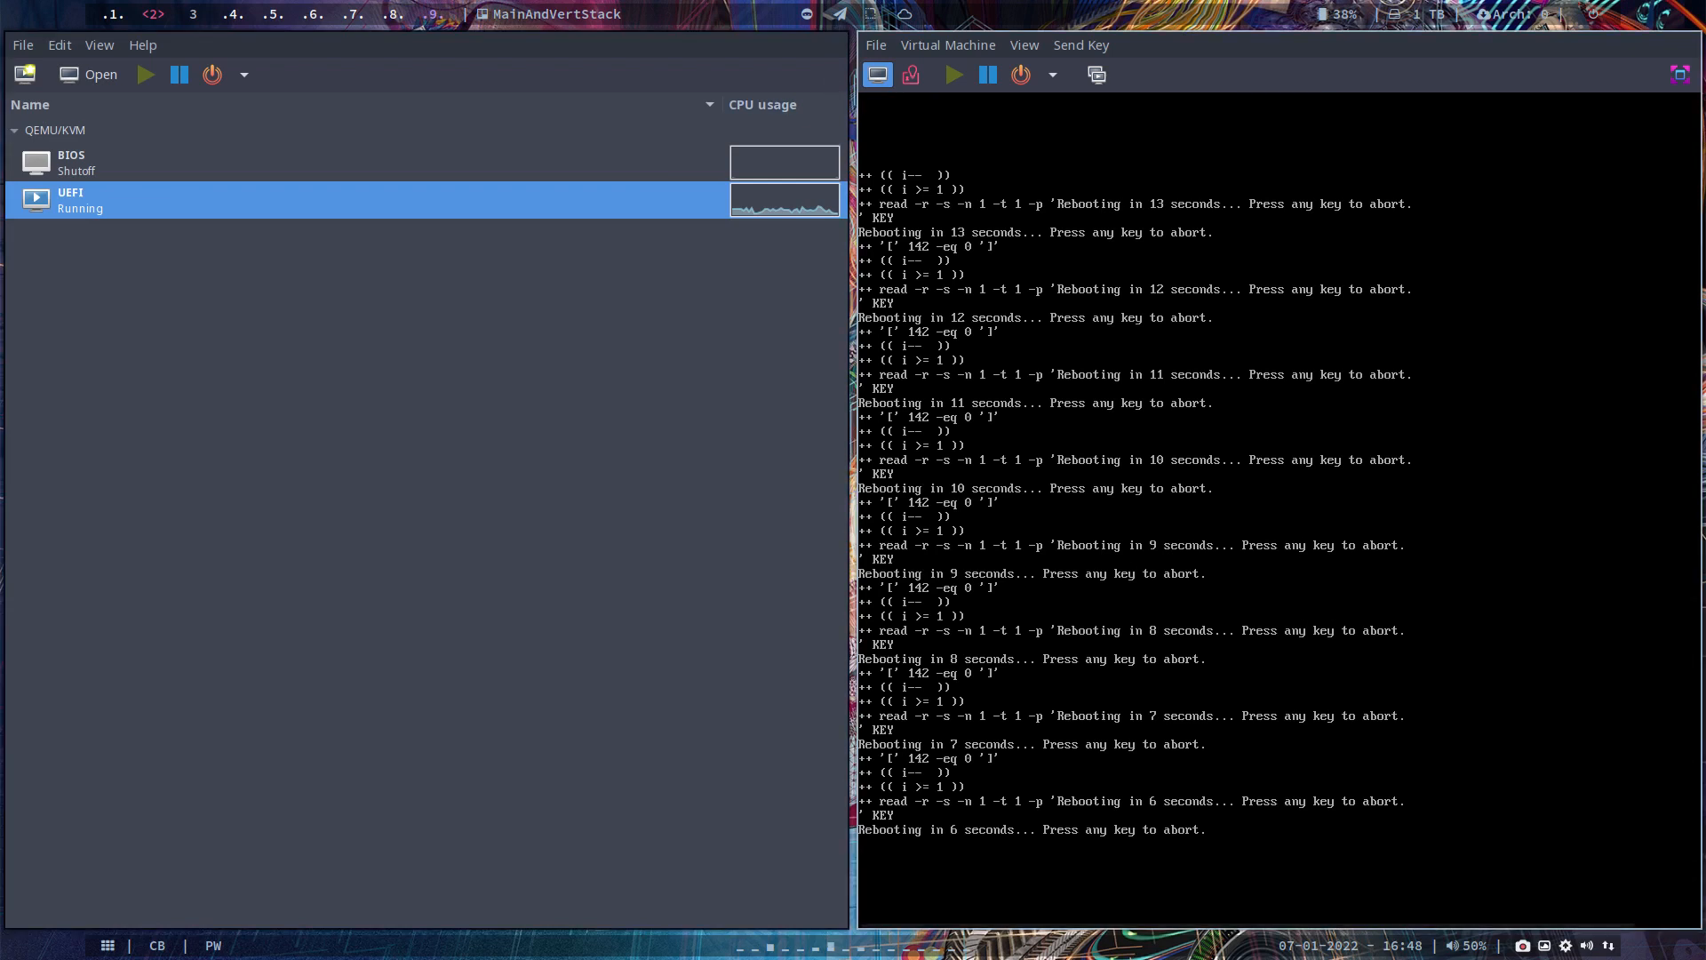
pyautogui.click(1053, 75)
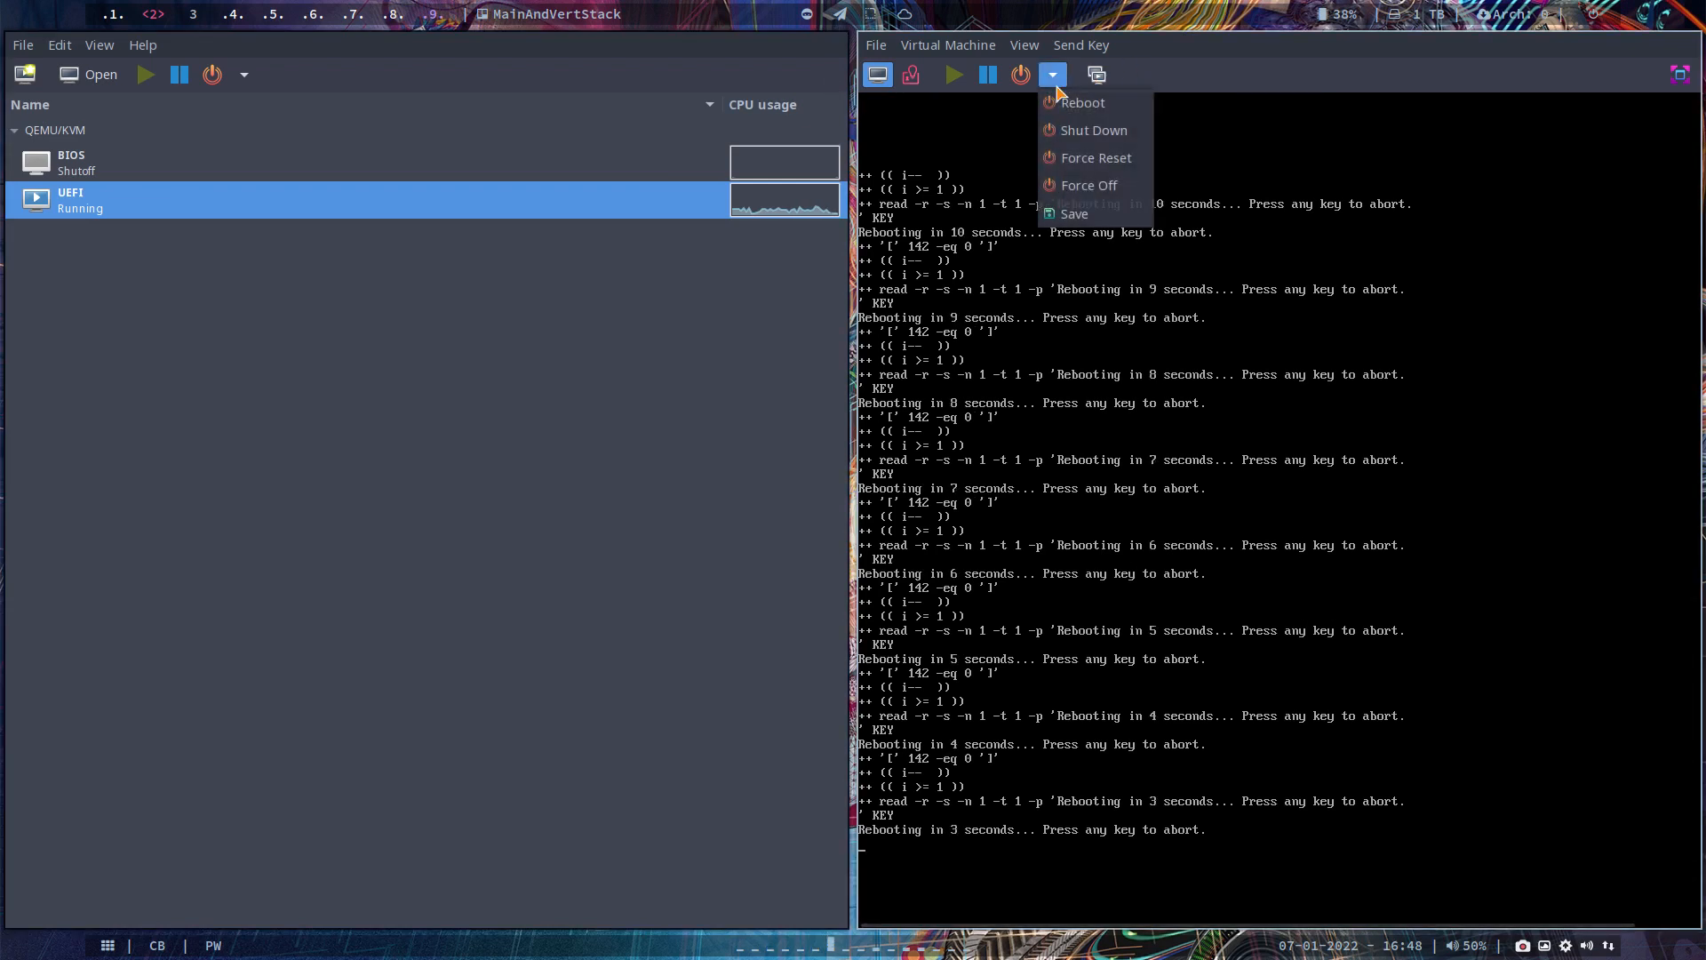
pyautogui.click(1100, 186)
# Step: Disable SATA CDROM 1 in the UEFI machine's boot device order and apply the change
pyautogui.click(1024, 45)
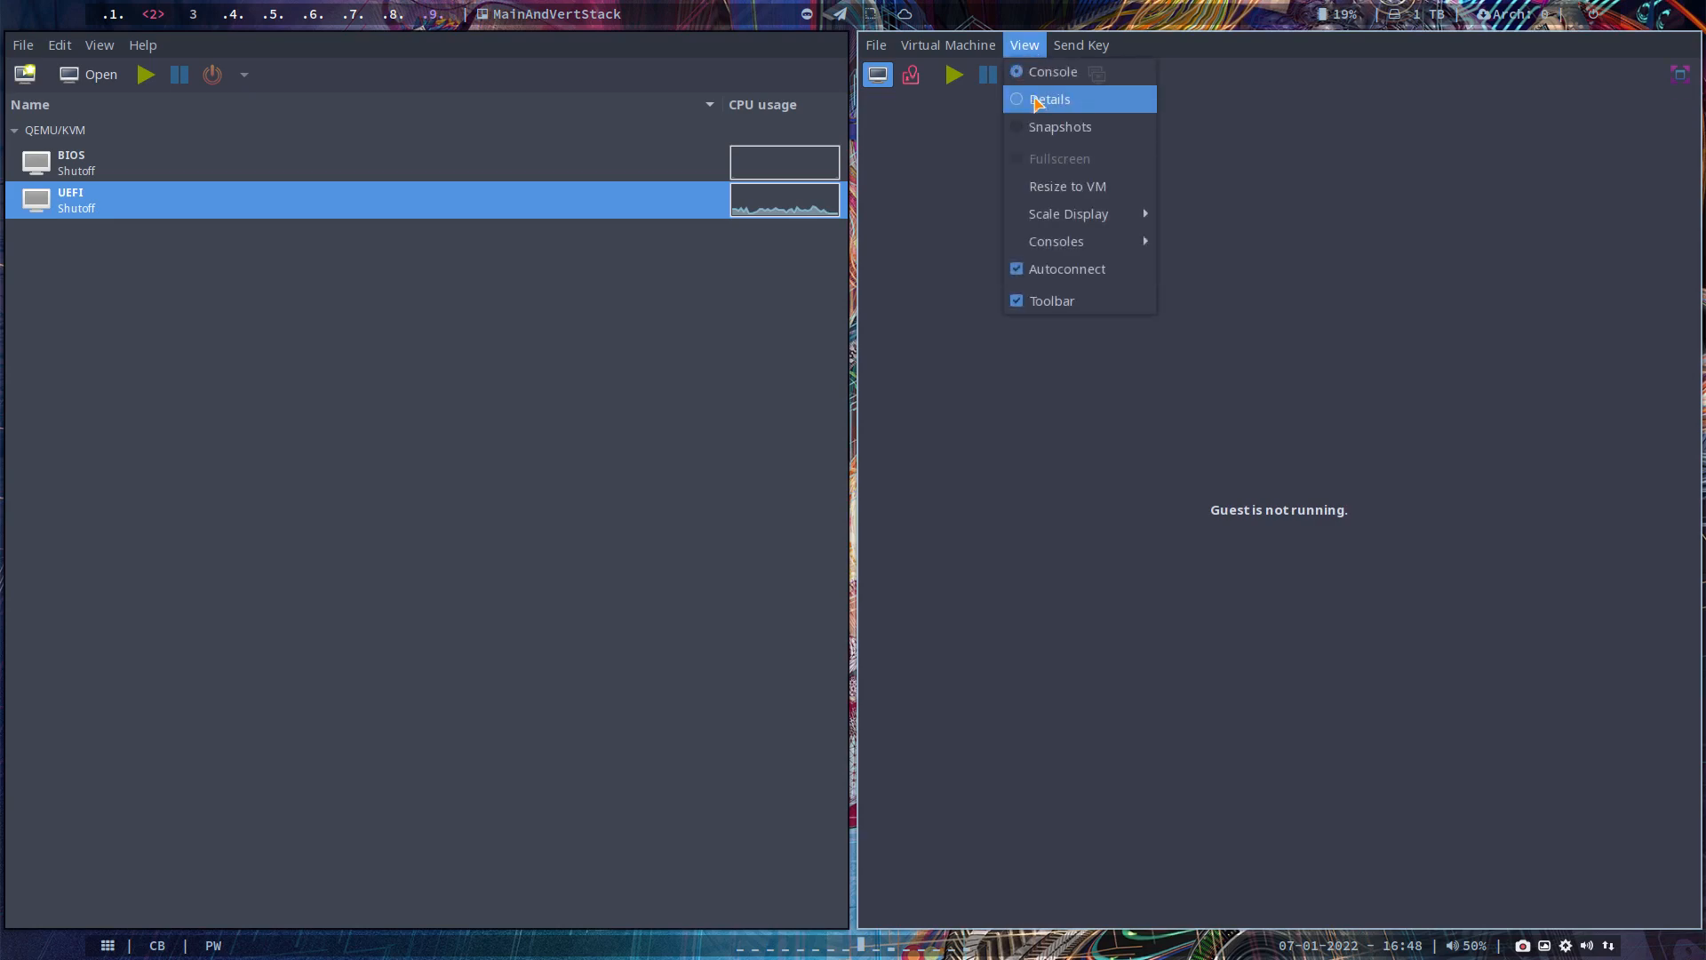
pyautogui.click(1040, 99)
pyautogui.click(1114, 261)
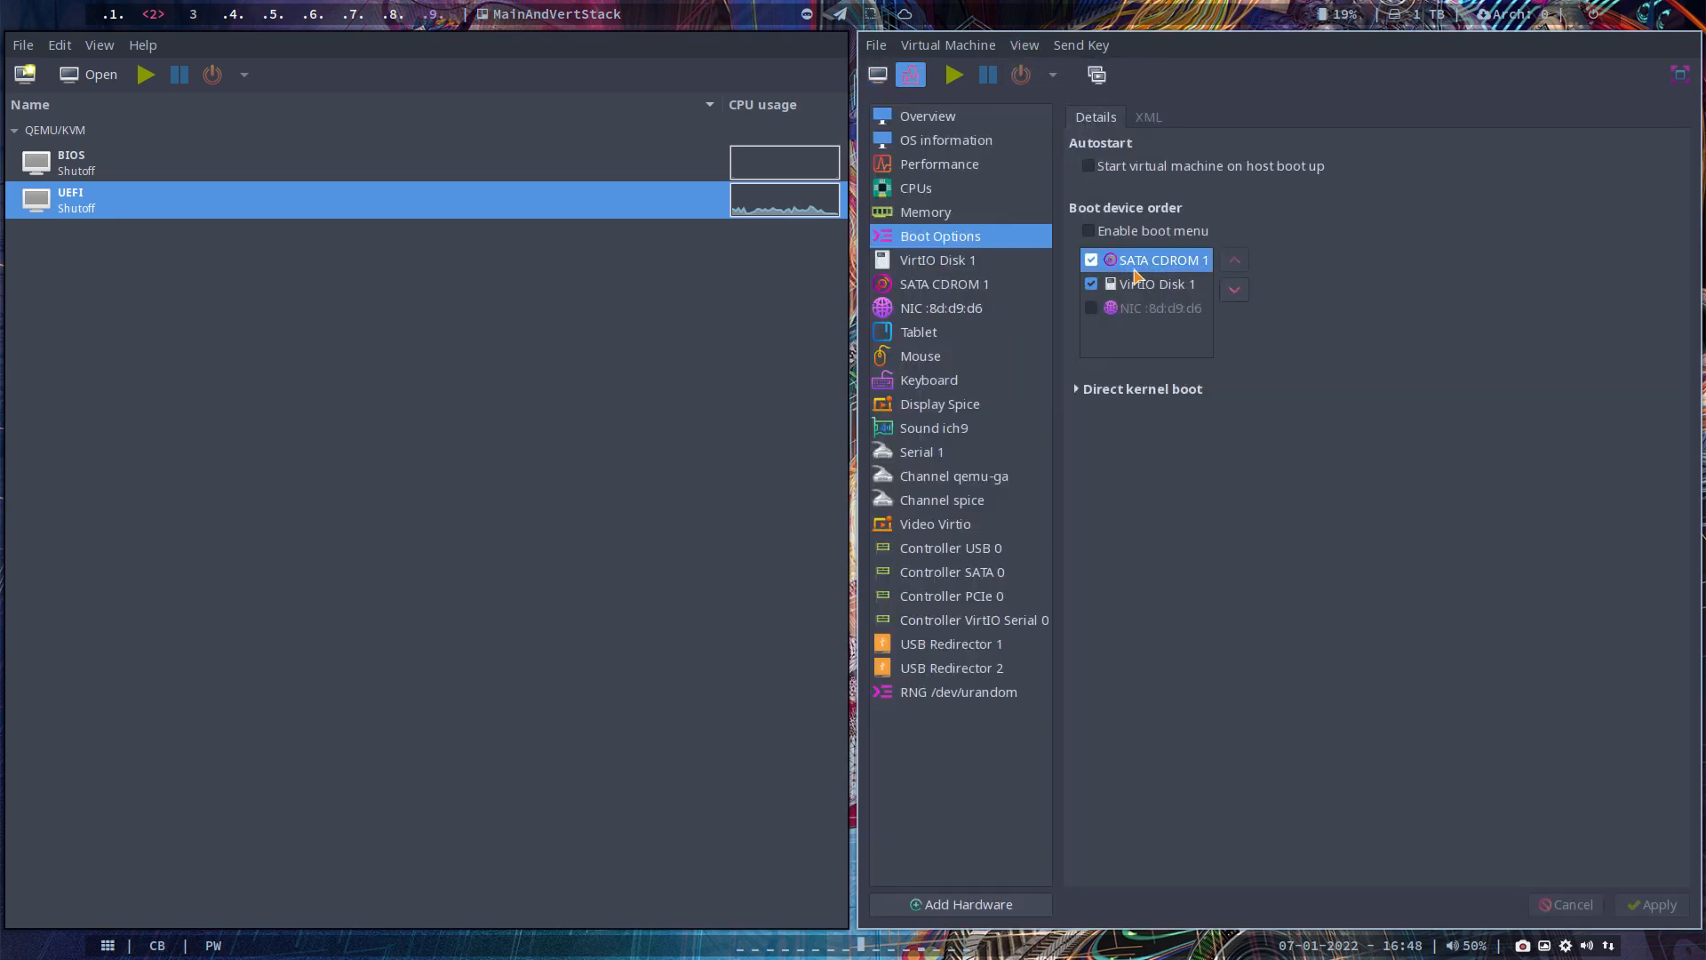
pyautogui.click(1092, 260)
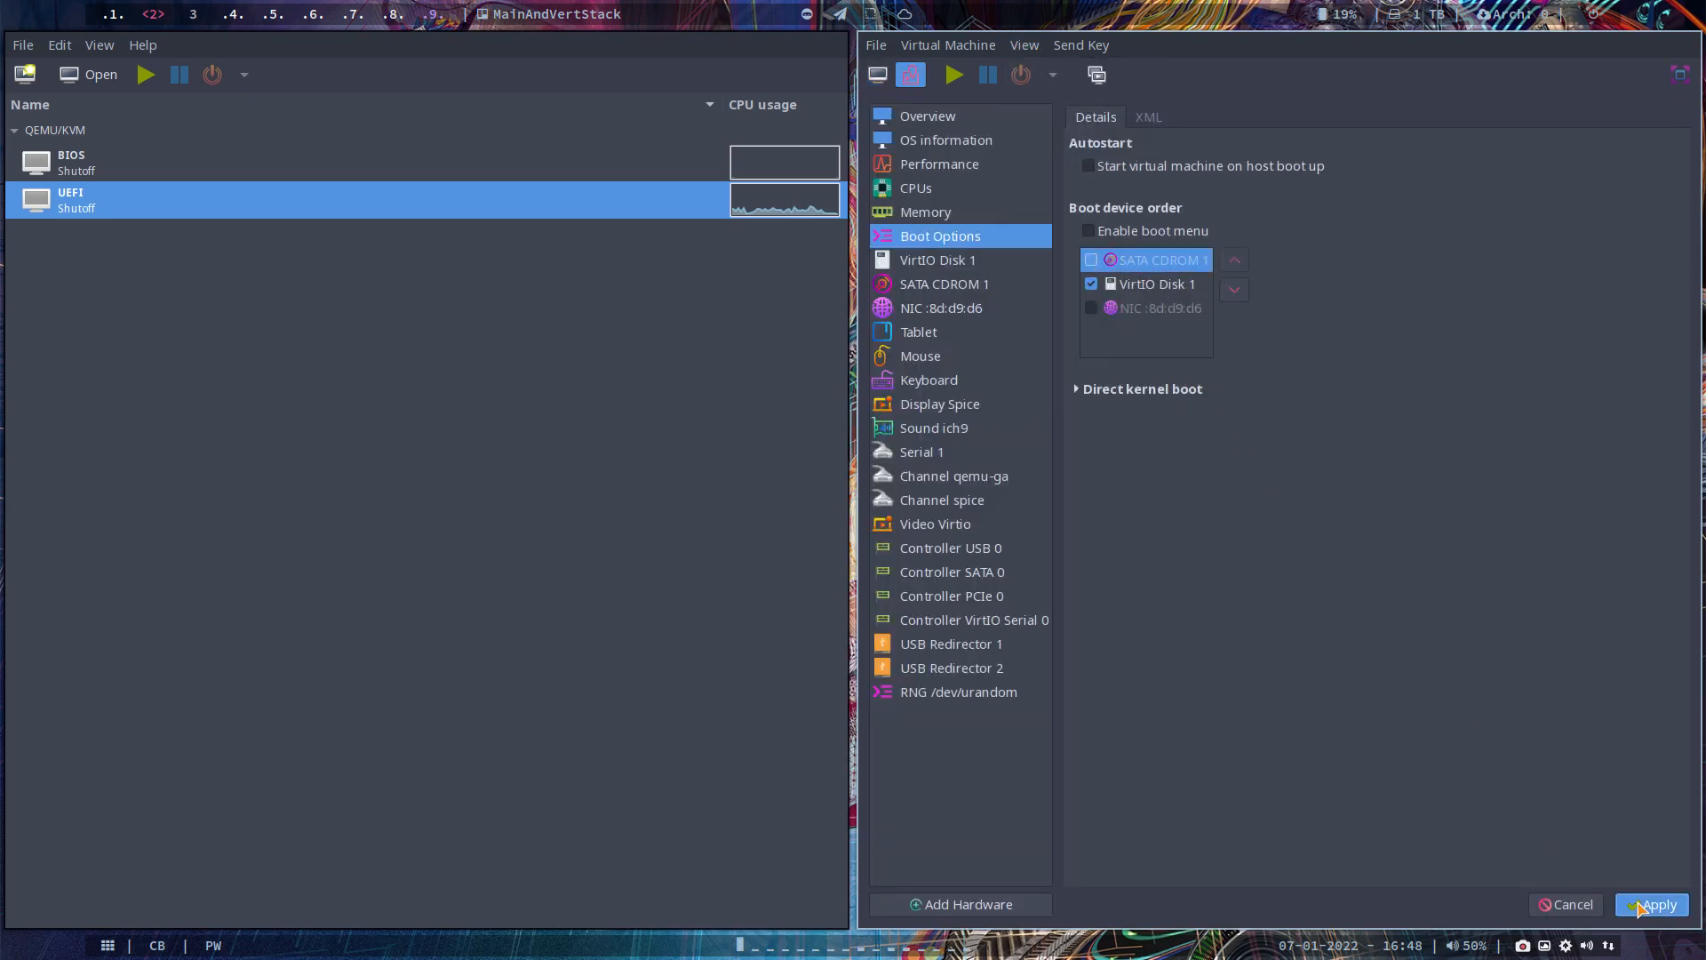
pyautogui.click(1652, 904)
# Step: Start the UEFI machine from VirtIO Disk 1 and show its console in fullscreen
pyautogui.click(953, 75)
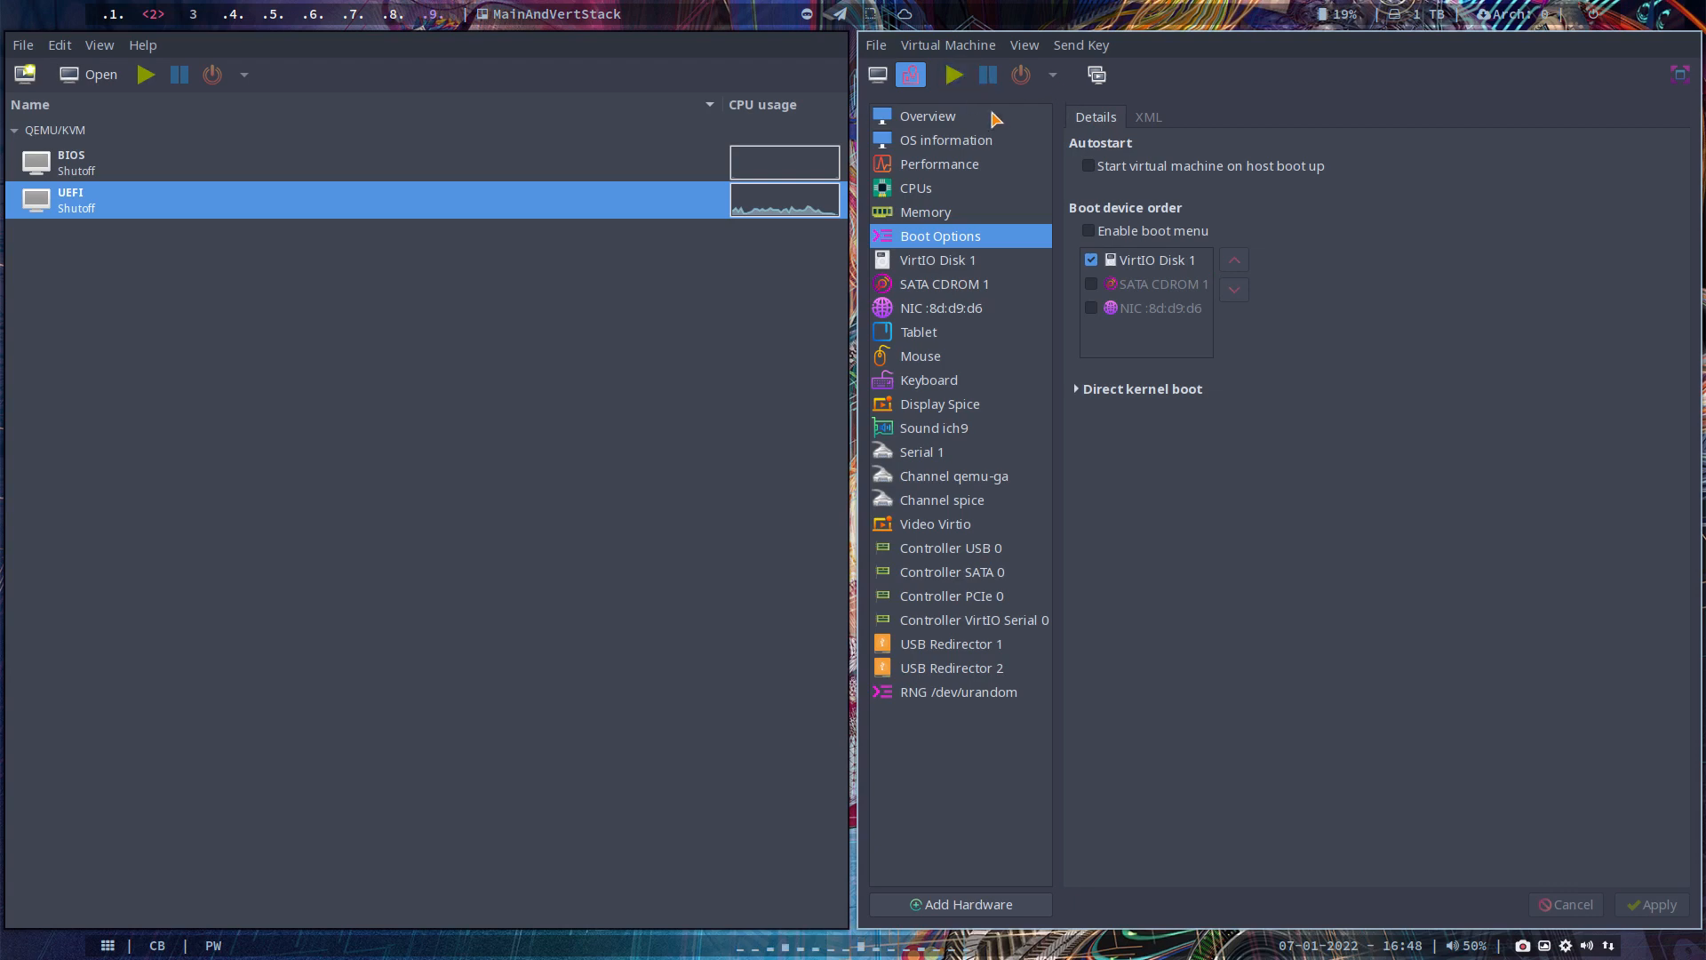
pyautogui.click(1024, 45)
pyautogui.click(1057, 67)
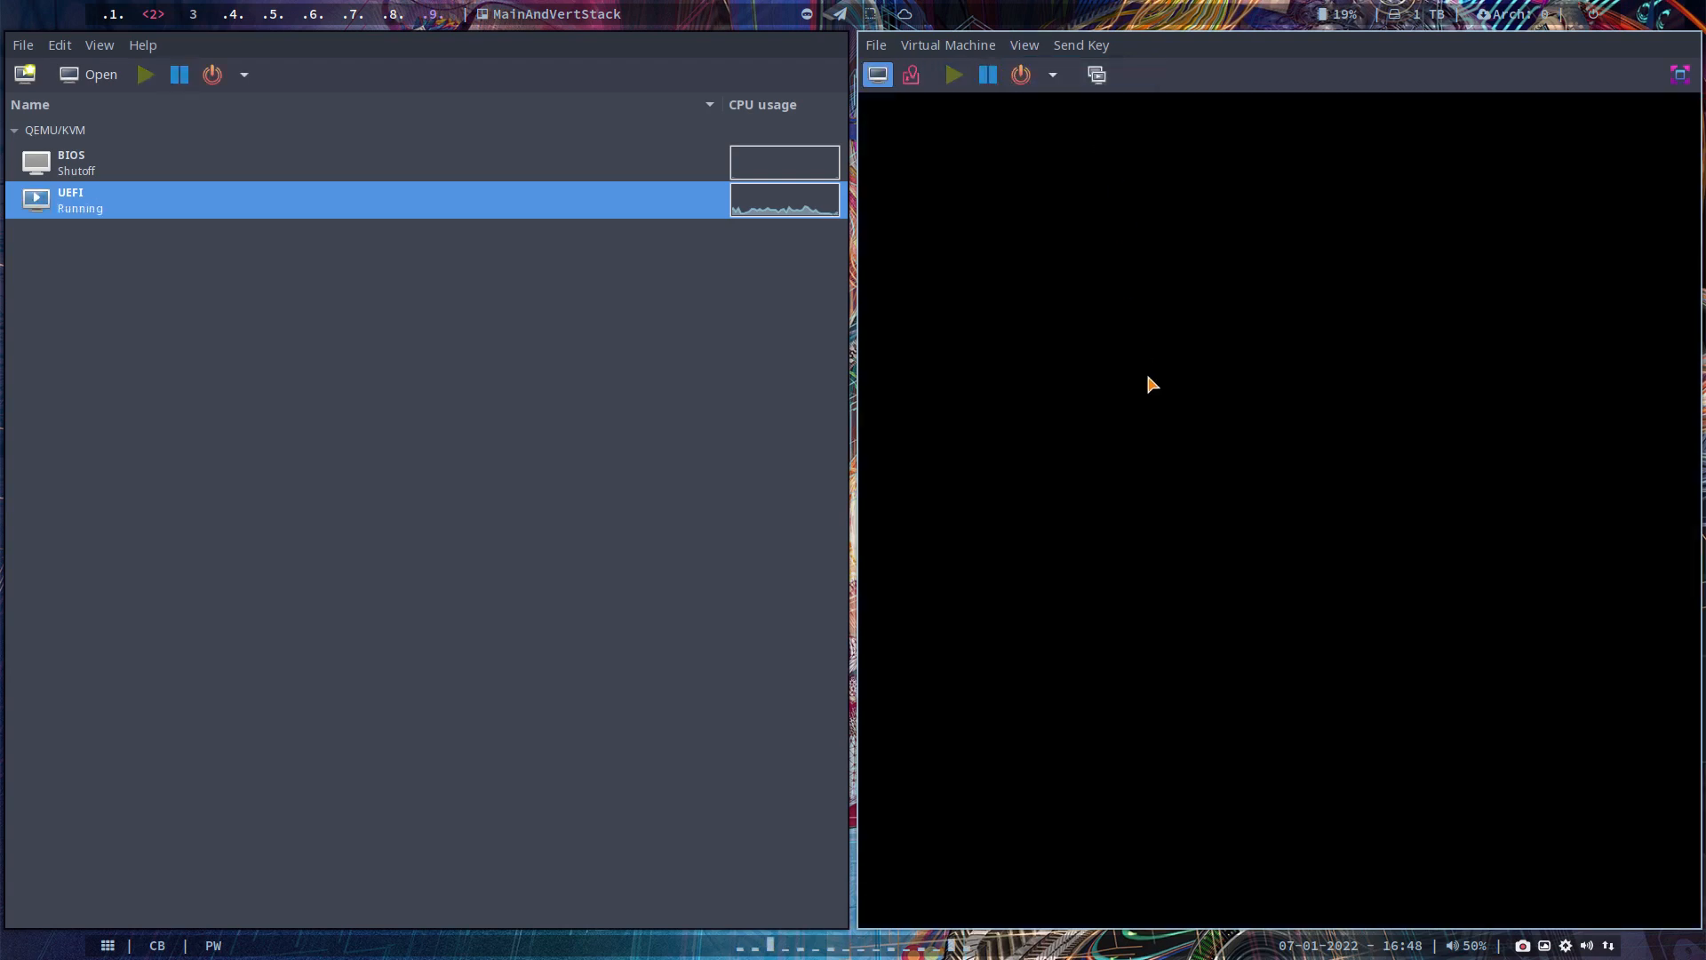
pyautogui.click(1036, 44)
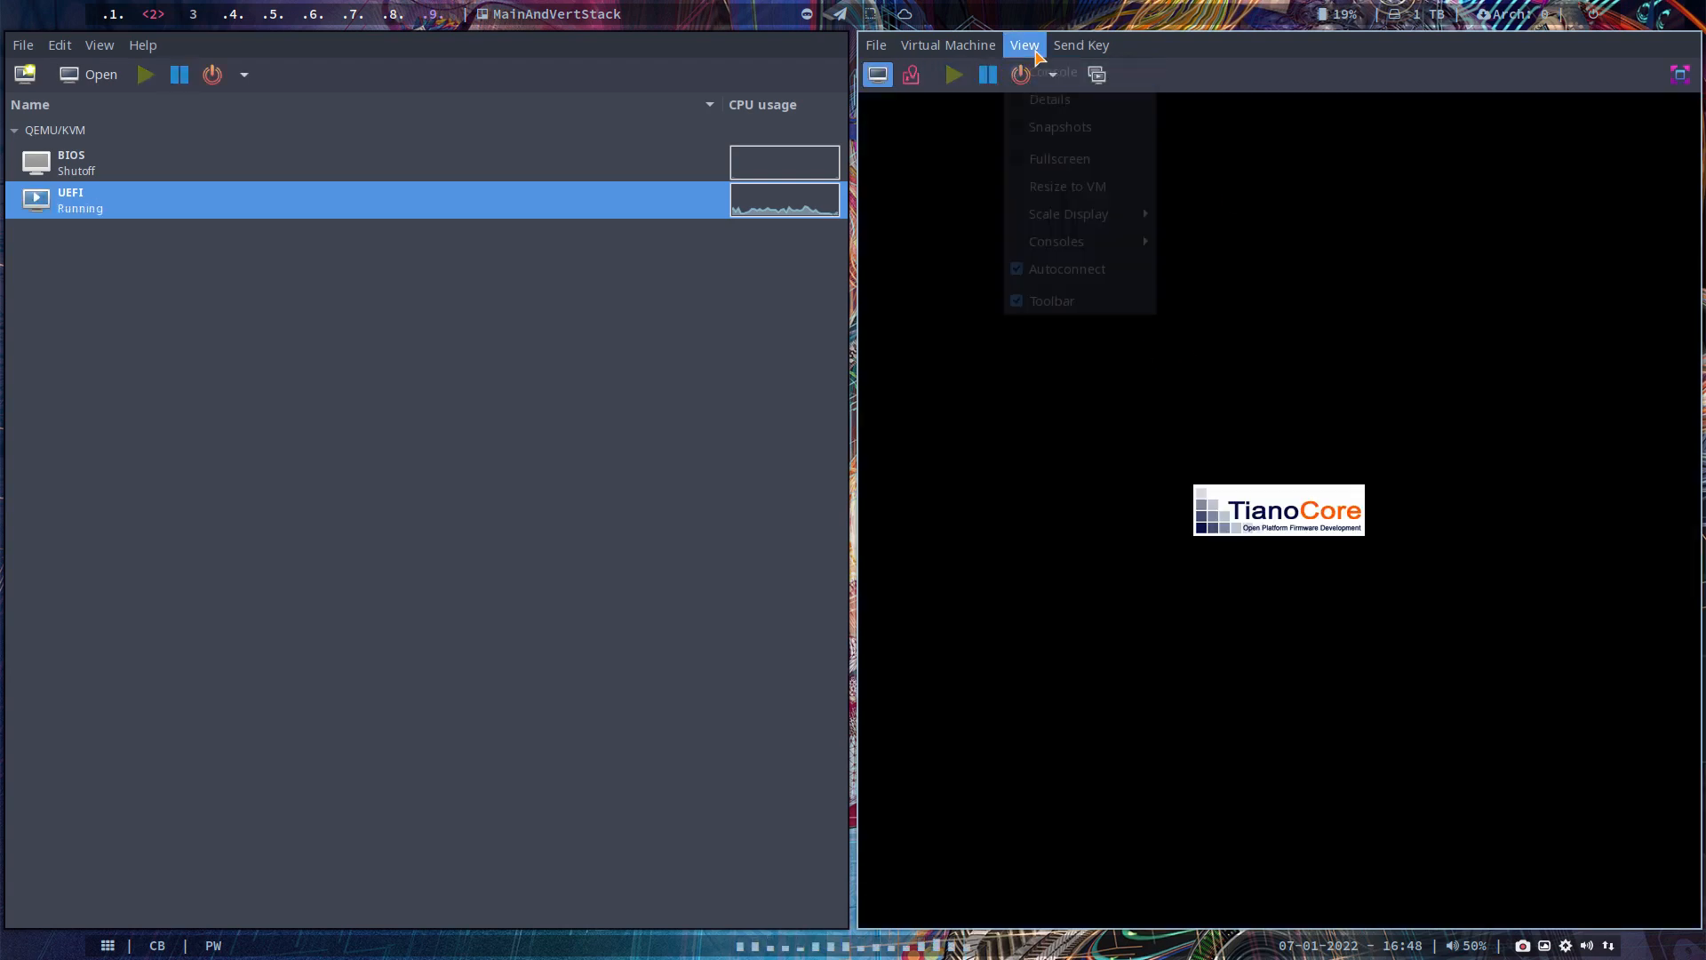
pyautogui.click(1057, 162)
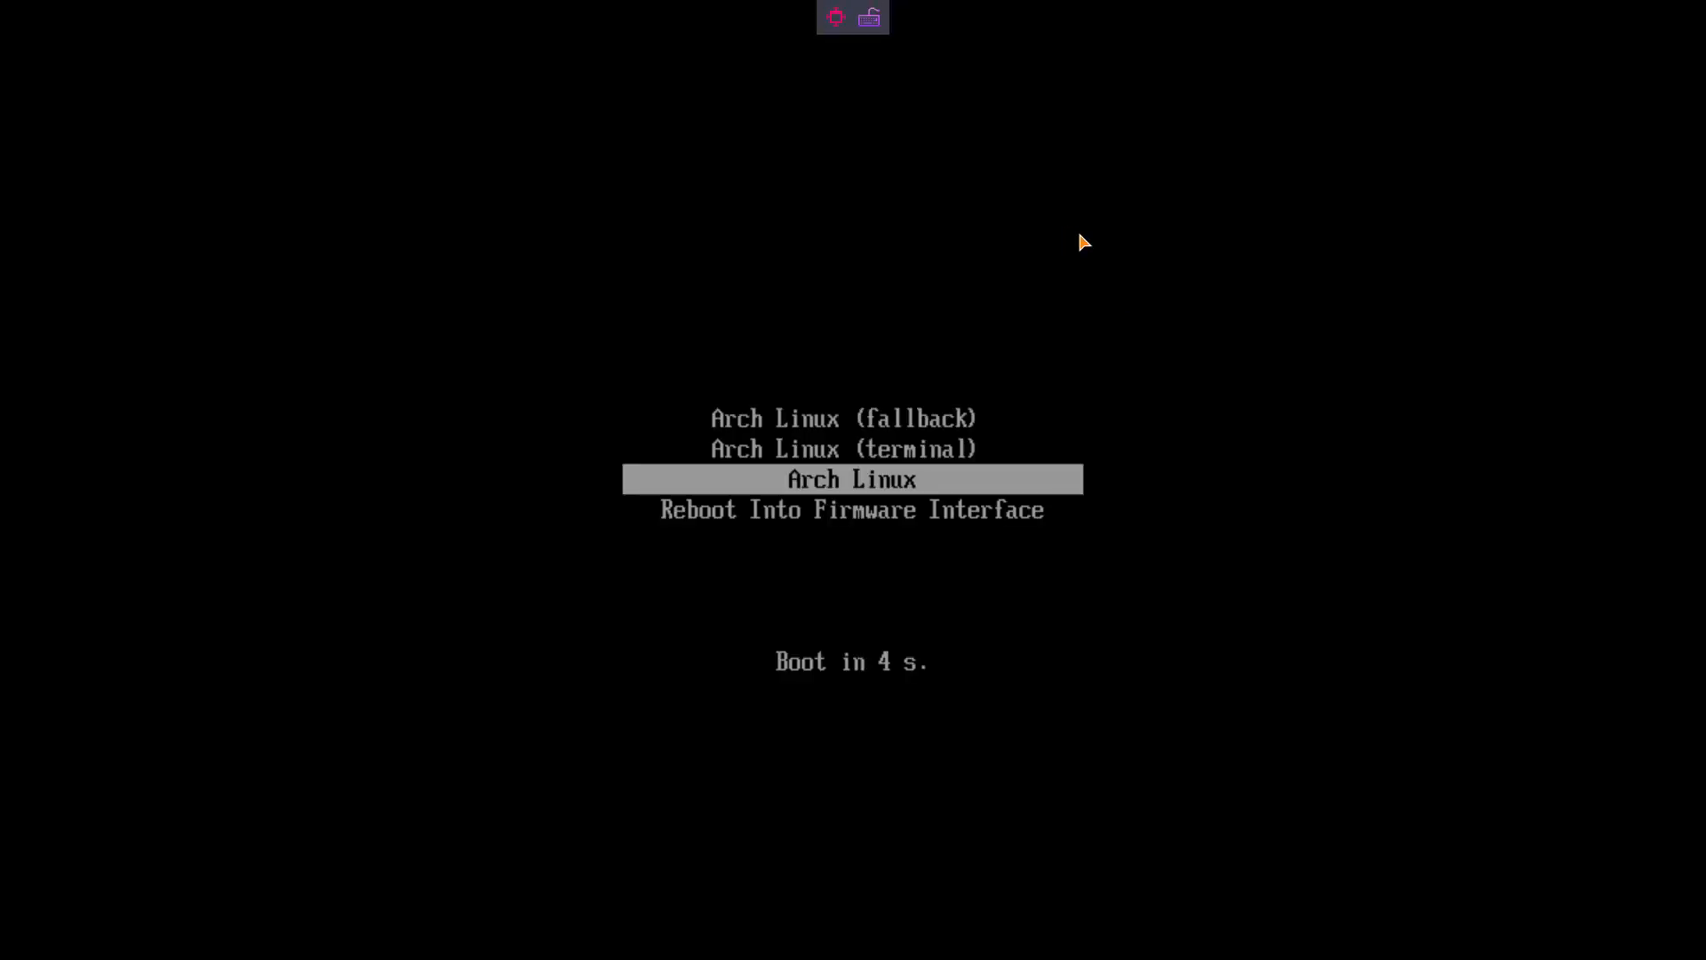
# Step: Look through the boot menu entries and boot Arch Linux (terminal)
pyautogui.press('Up')
pyautogui.press('Down')
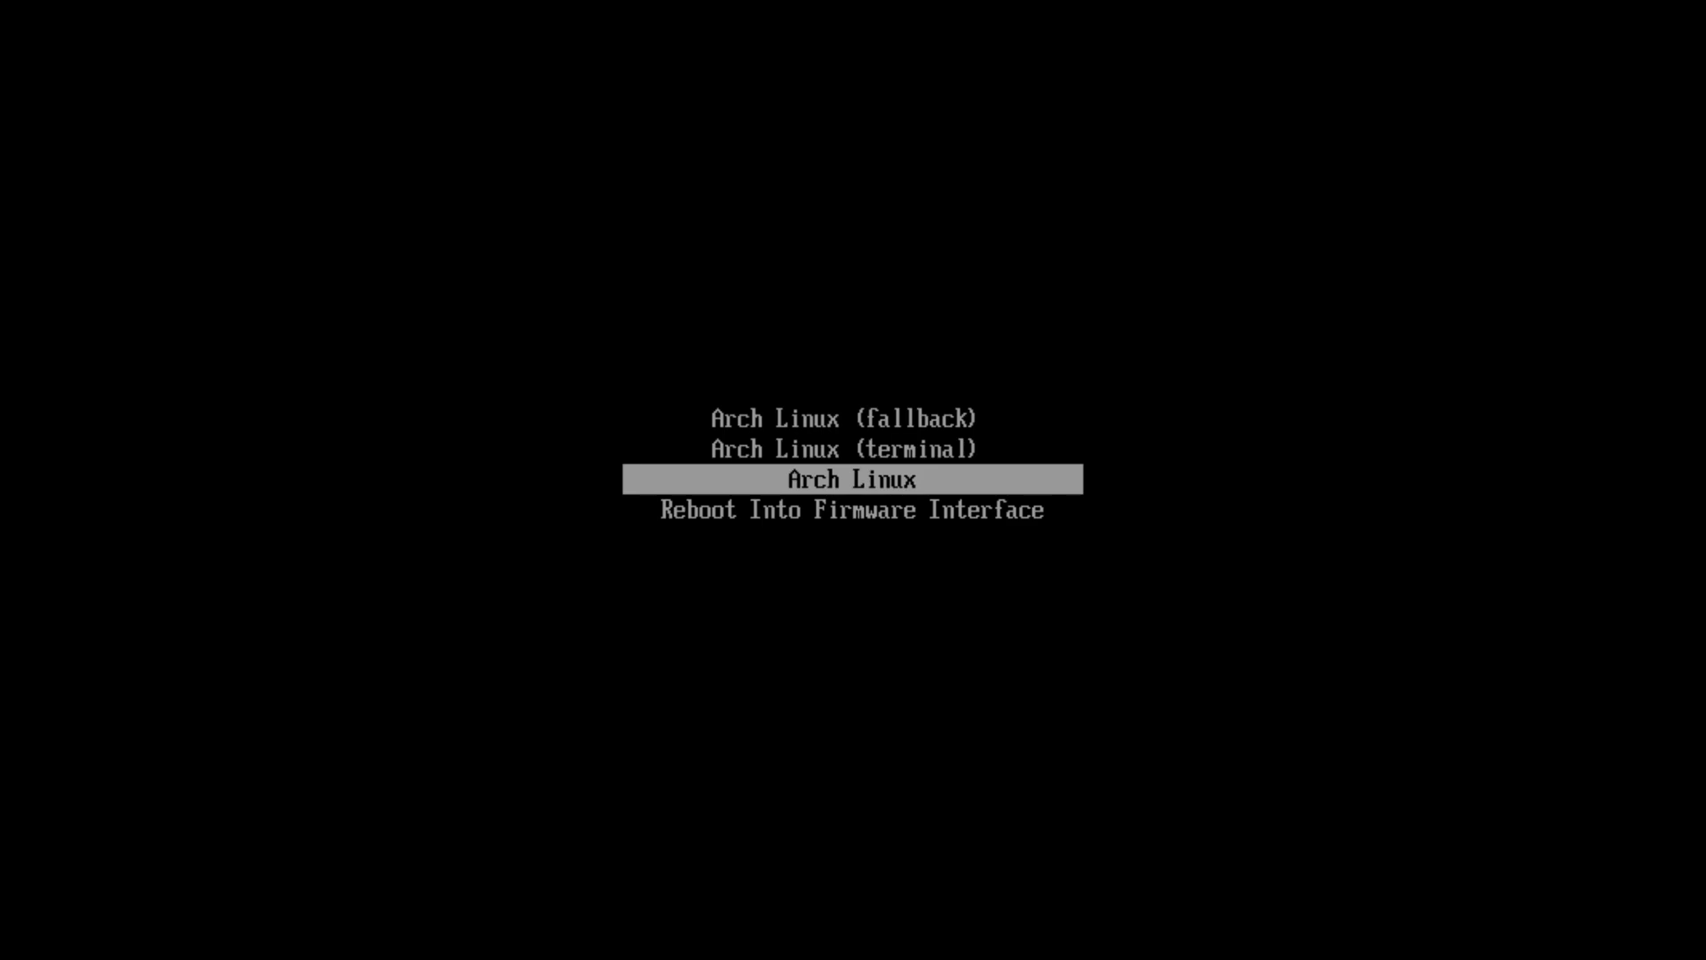
pyautogui.press('Up')
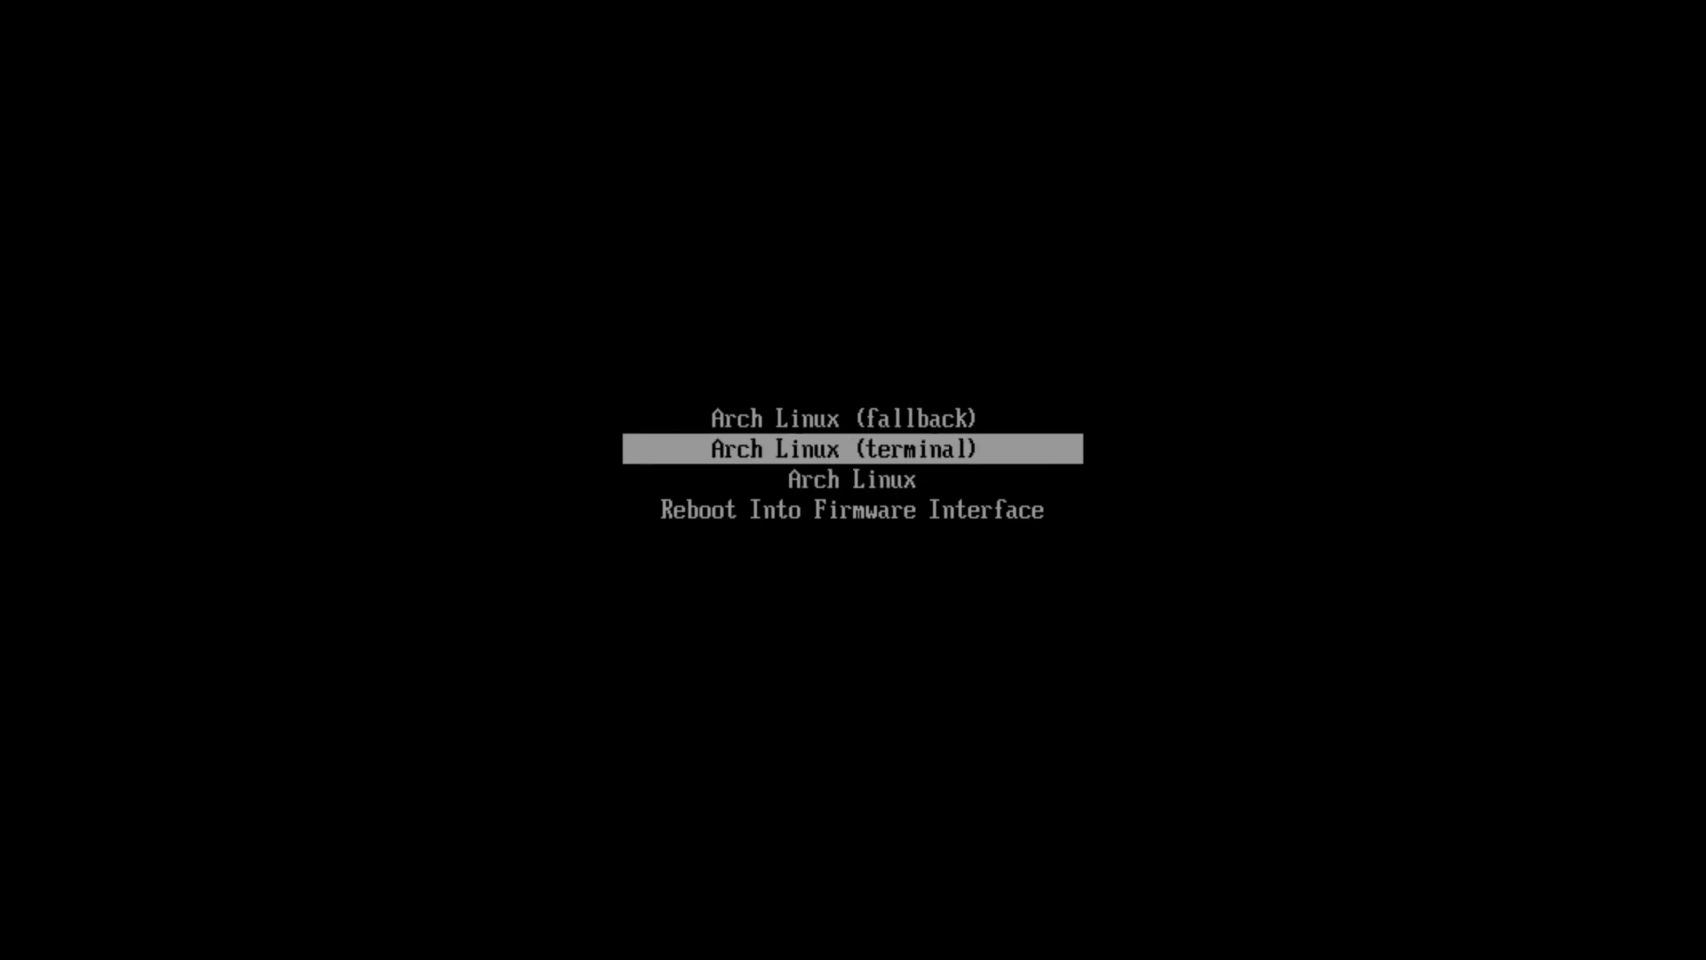
pyautogui.press('Up')
pyautogui.press('Down')
pyautogui.press('Down')
pyautogui.press('Down')
pyautogui.press('Up')
pyautogui.press('Up')
pyautogui.press('Return')
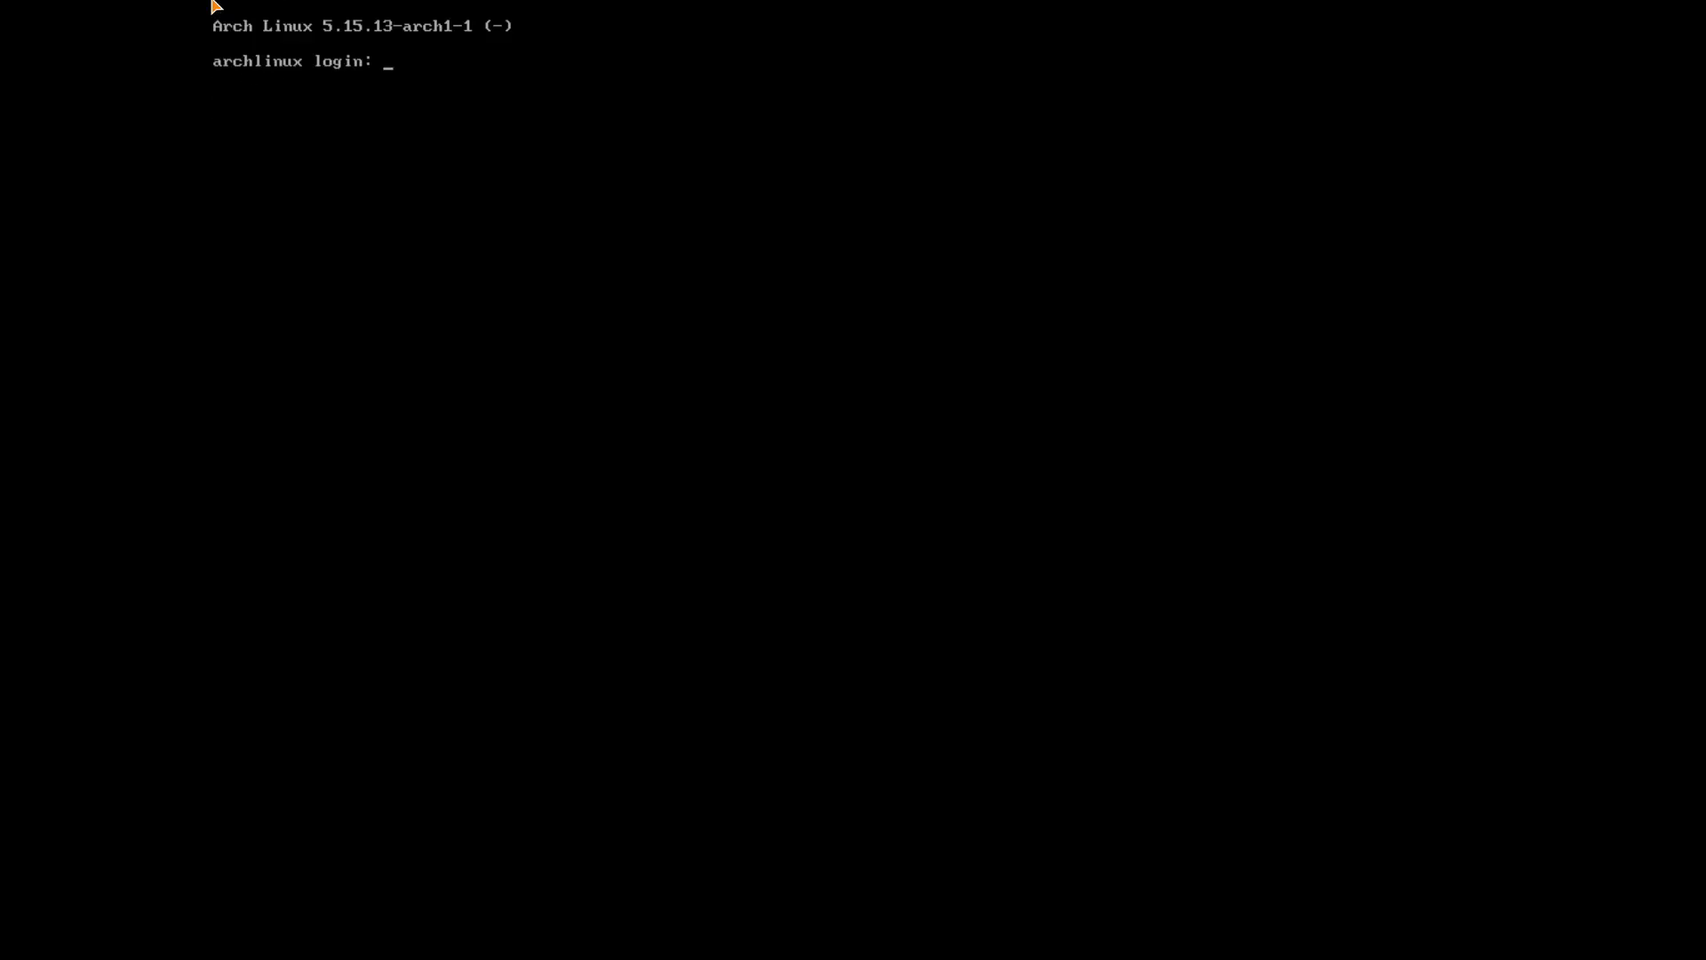
# Step: Log in at the archlinux console prompt with the username and account password
pyautogui.write('erik')
pyautogui.press('Return')
pyautogui.press('Return')
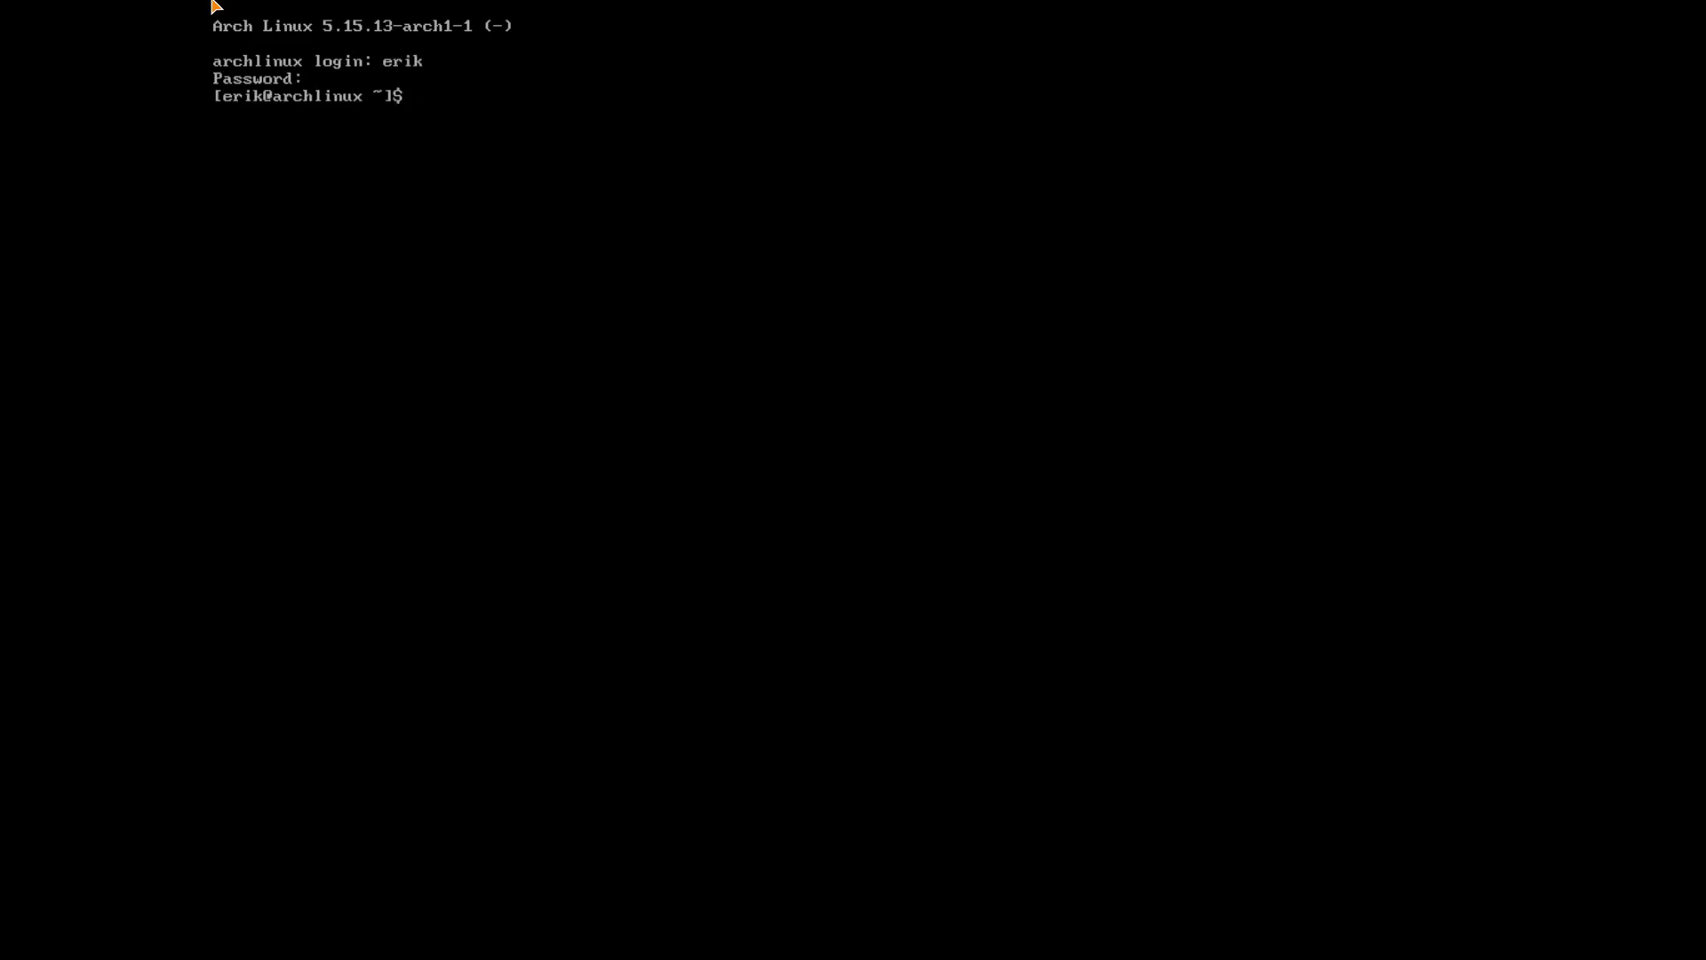
# Step: Run sudo pacman -Syyu to refresh the package databases and upgrade the system, authenticating with the sudo password
pyautogui.write('sudo pacman -Syyu')
pyautogui.press('Return')
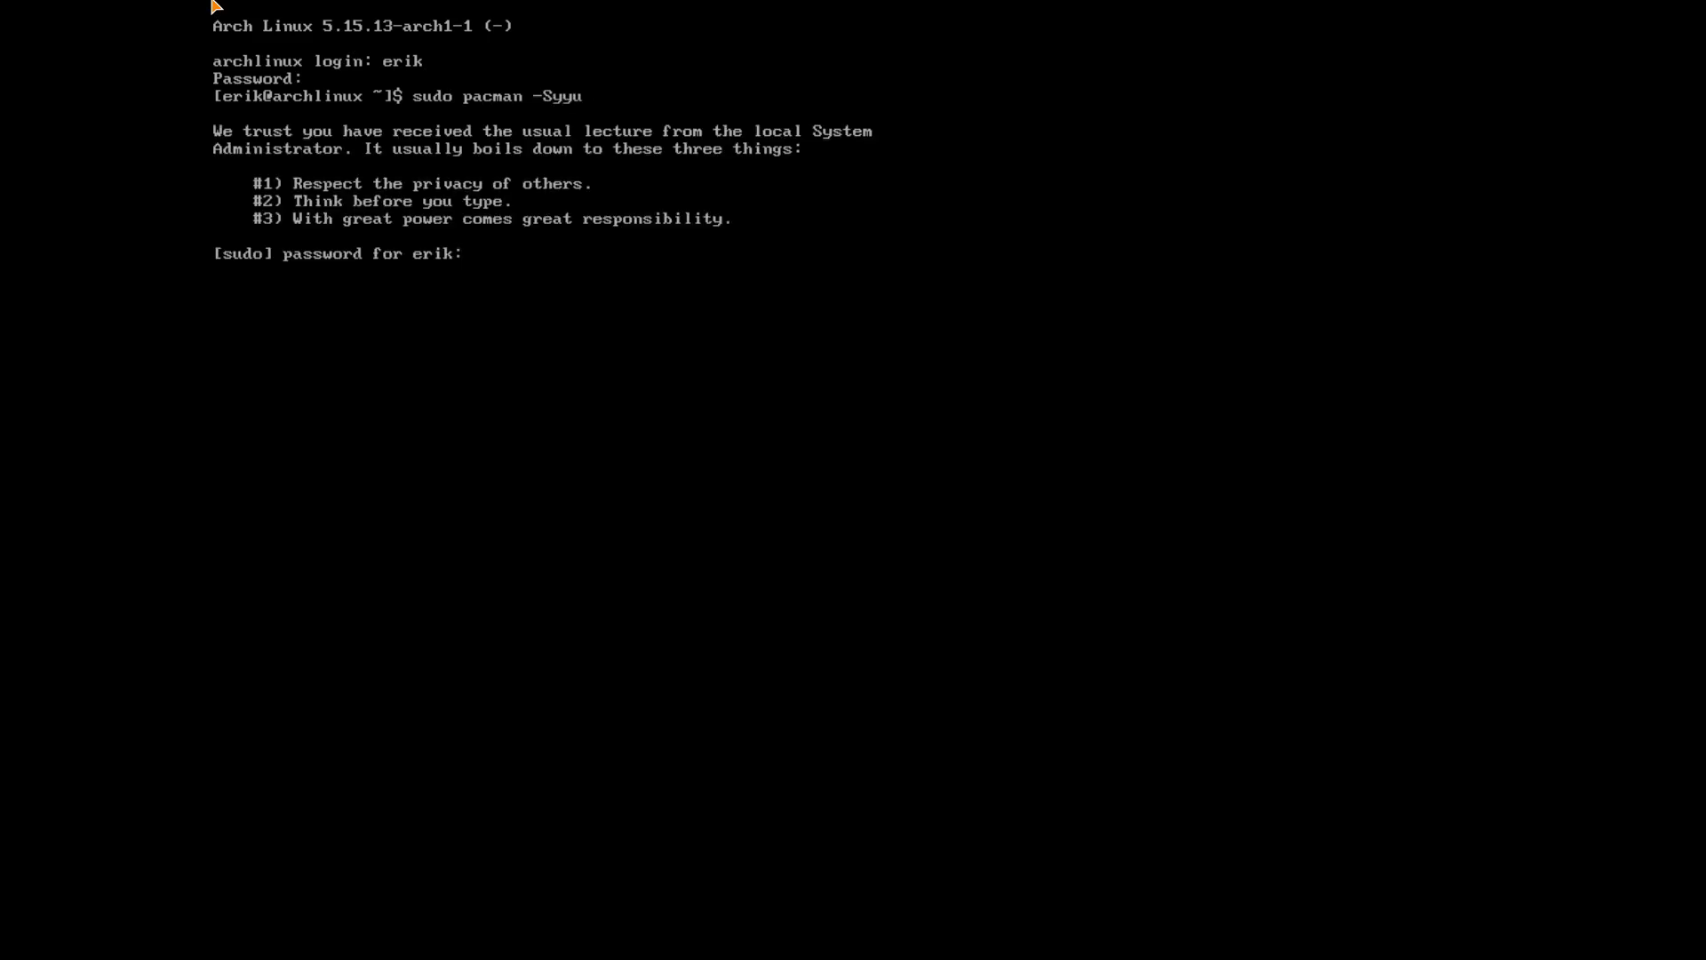
pyautogui.press('Return')
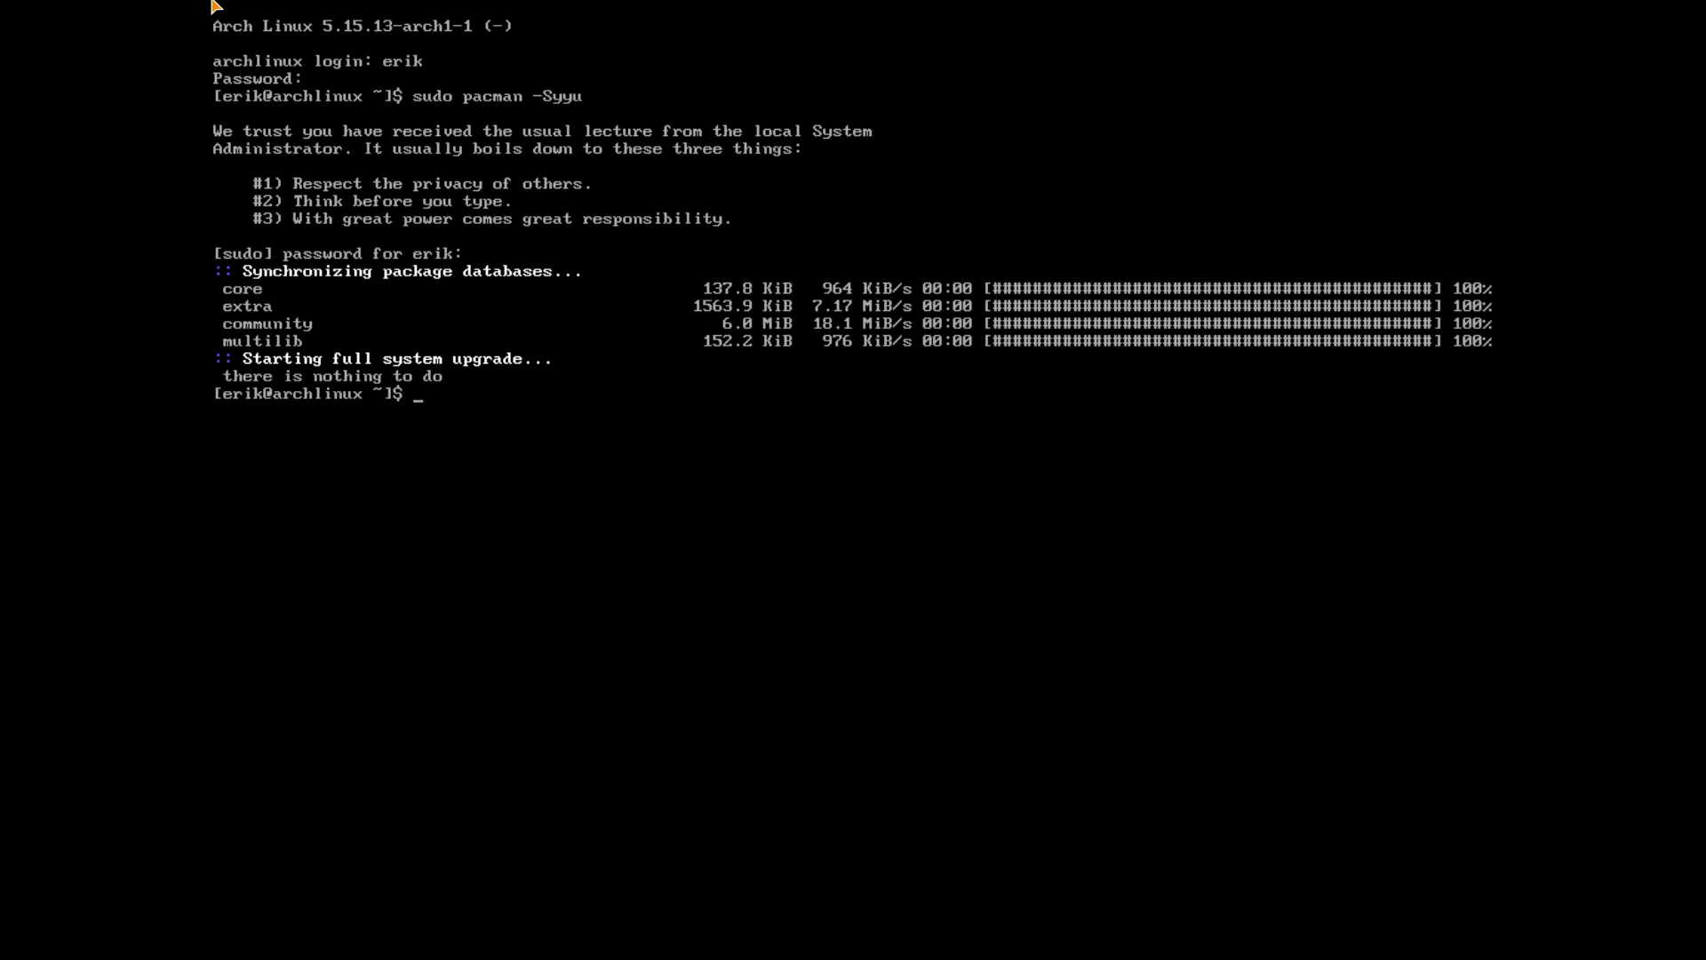
# Step: Change to the /etc/skel directory and list its contents with ls
pyautogui.write('ske')
pyautogui.press('BackSpace')
pyautogui.press('BackSpace')
pyautogui.press('BackSpace')
pyautogui.write('cd /etc/skel')
pyautogui.press('Return')
pyautogui.write('ls')
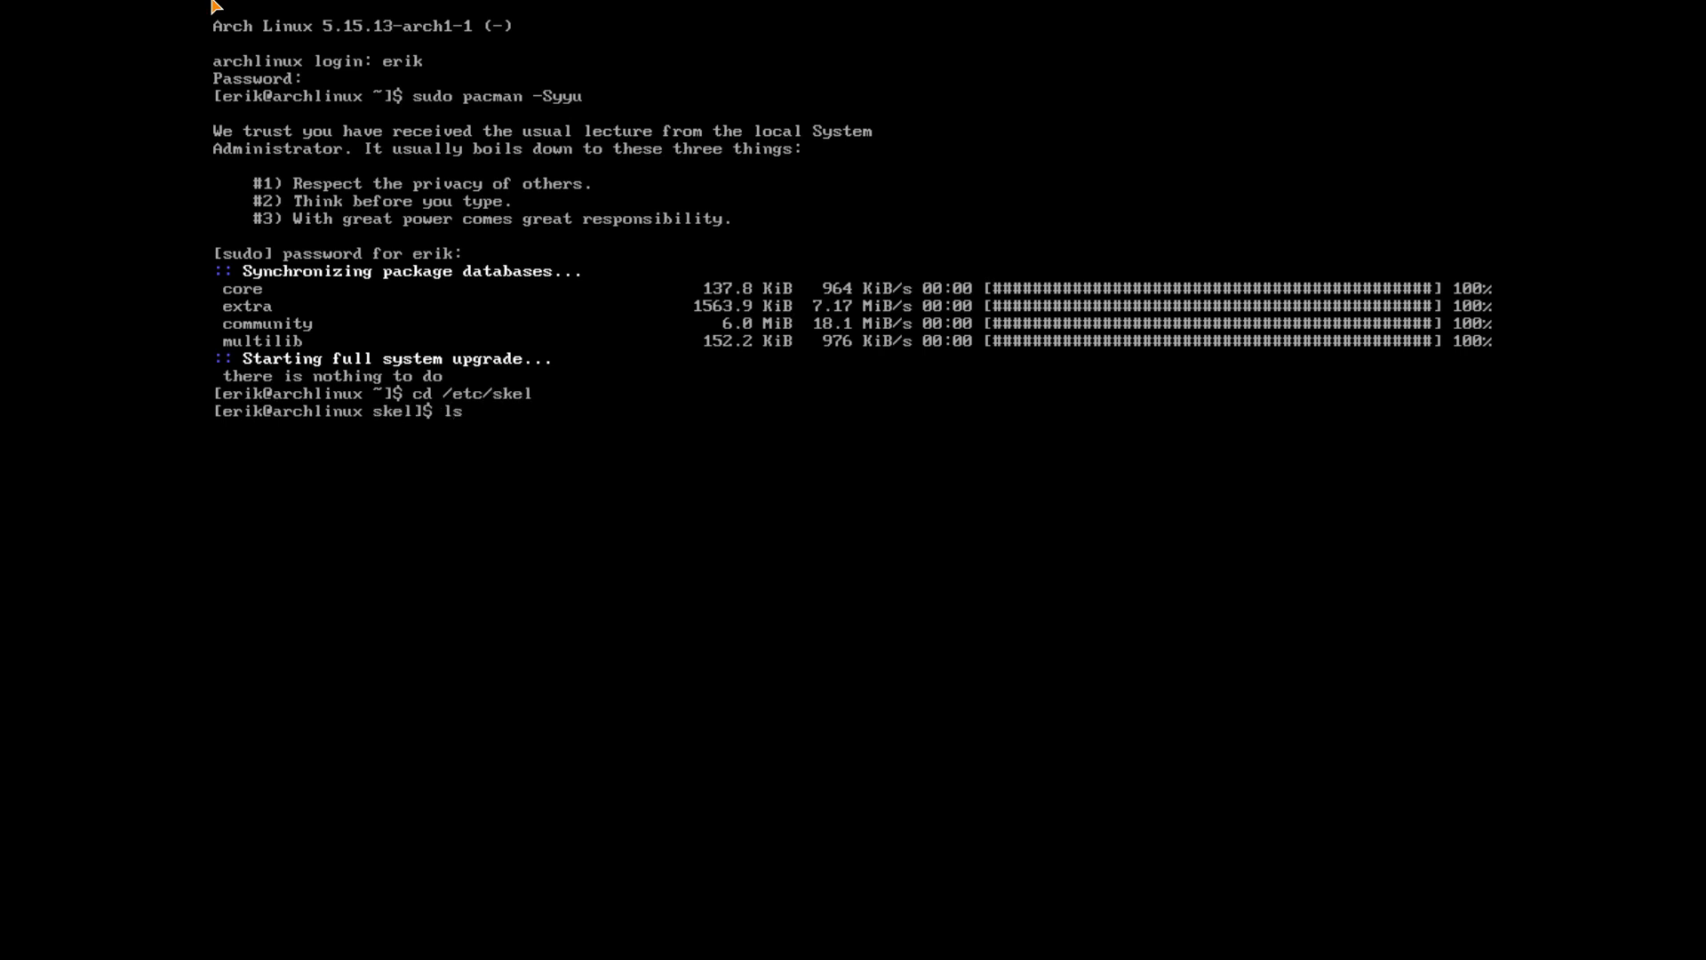
pyautogui.press('Return')
# Step: List all files of /etc/skel, including hidden ones, with ls -al and display the contents of .bashrc
pyautogui.write('ll')
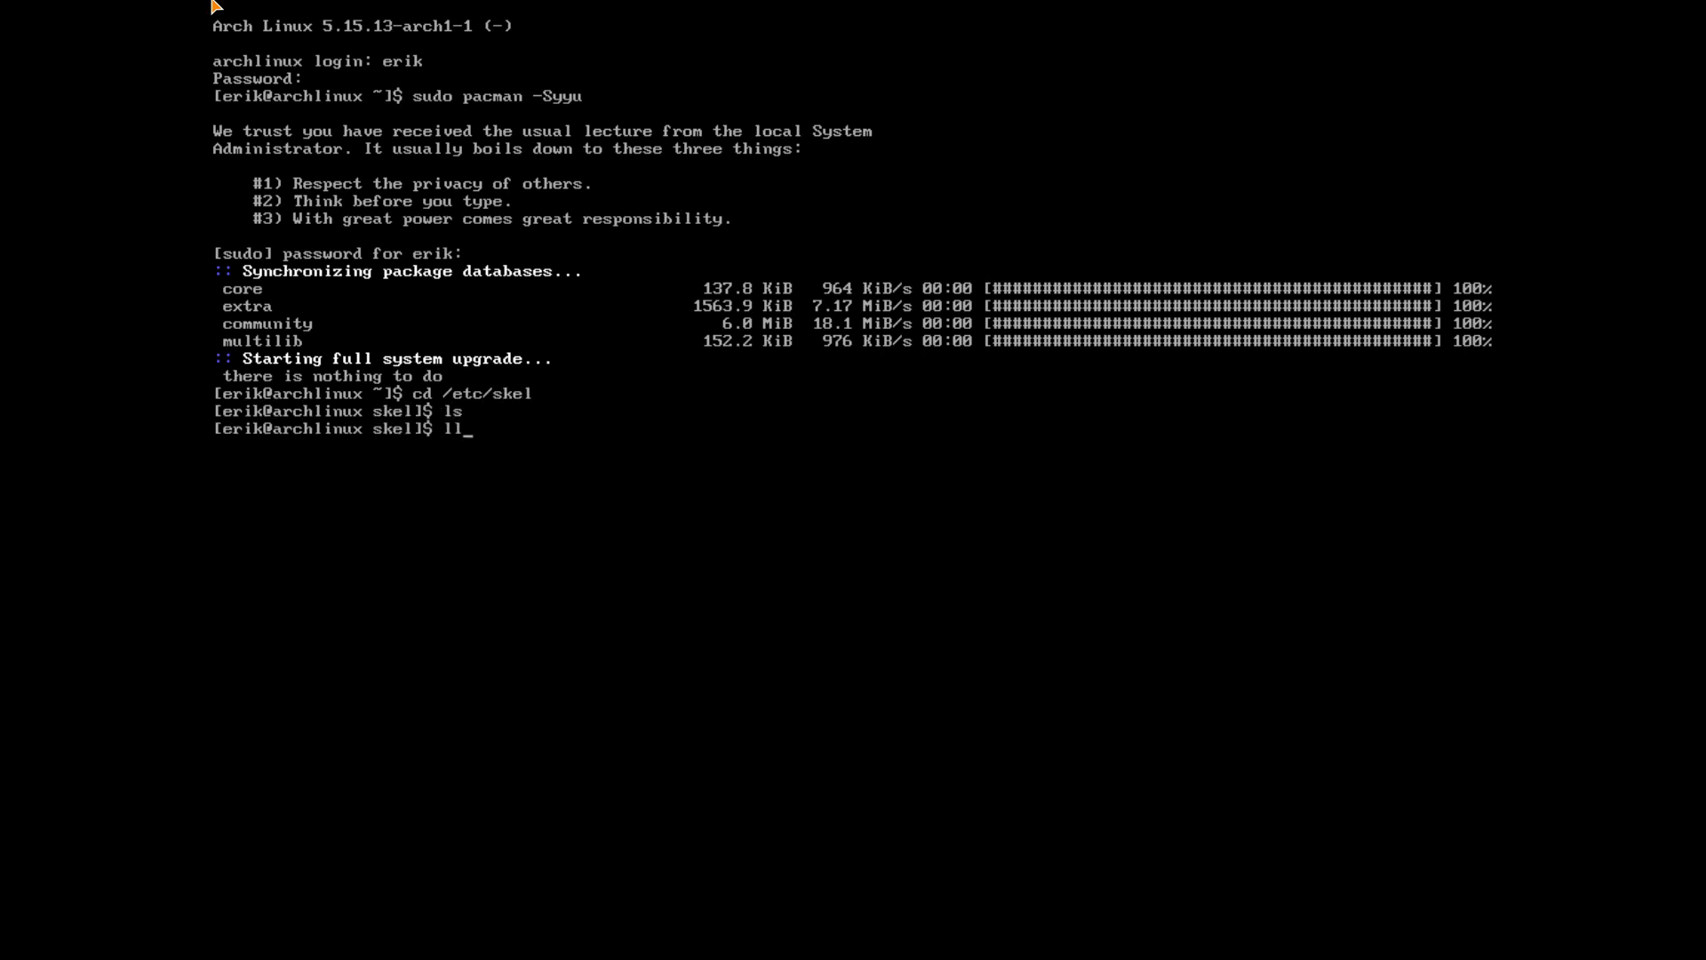
pyautogui.press('BackSpace')
pyautogui.write('s -al')
pyautogui.press('Return')
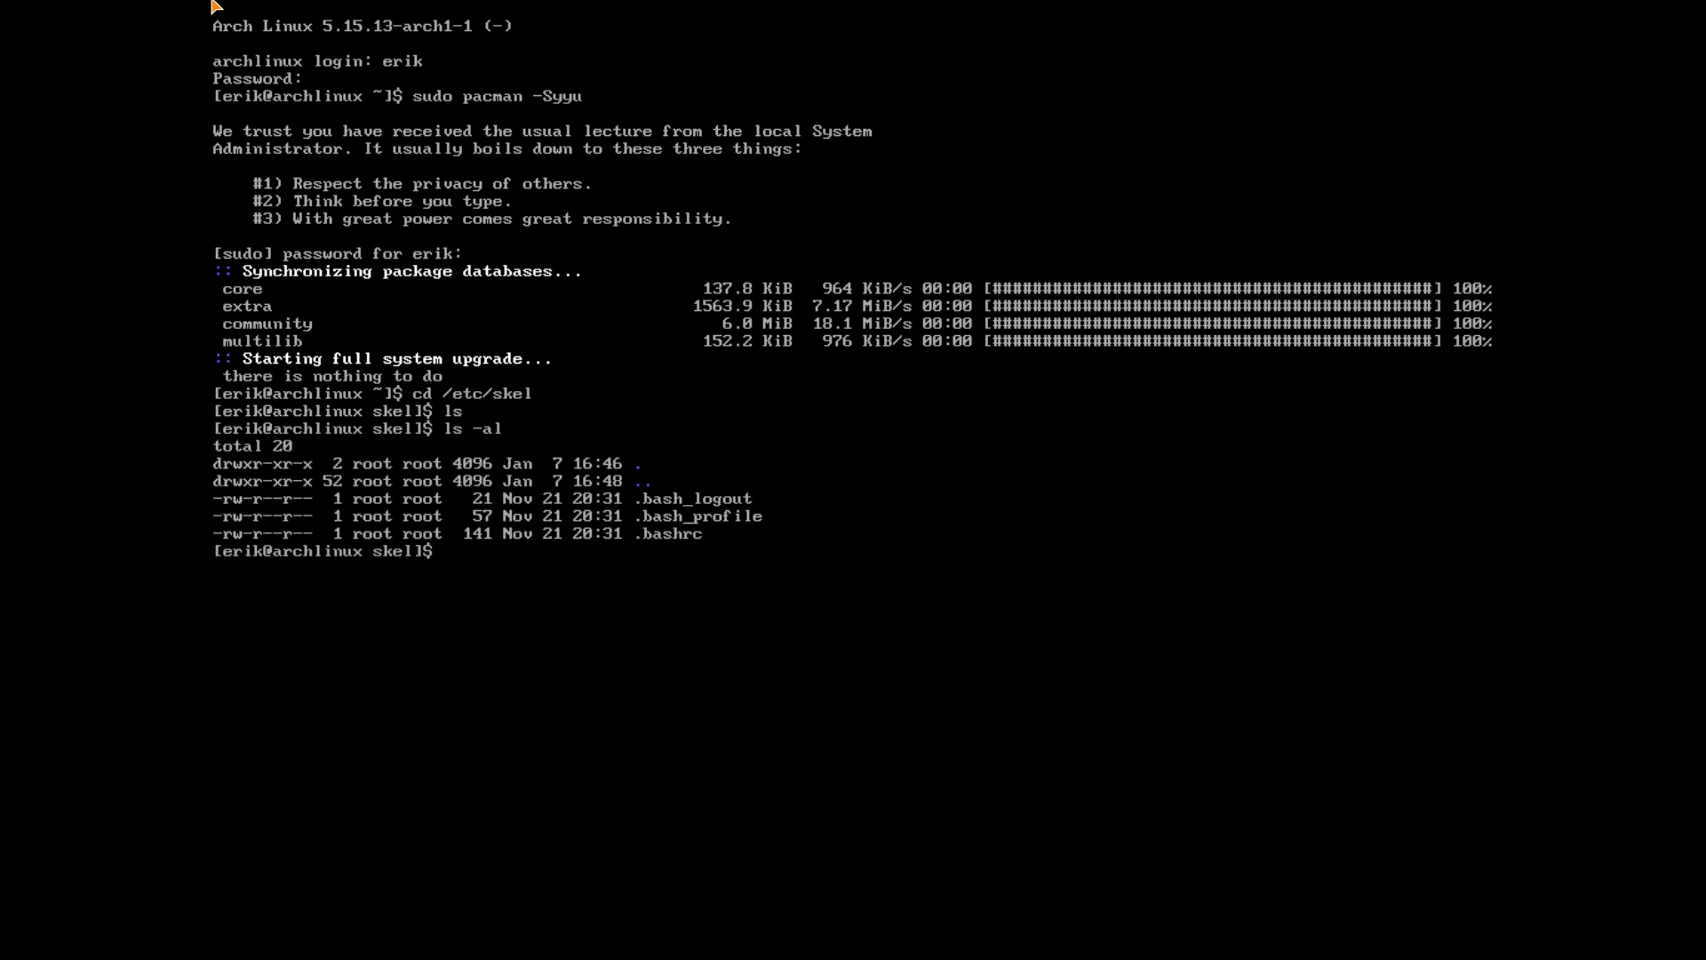
pyautogui.write('cat .bashrc')
pyautogui.press('Return')
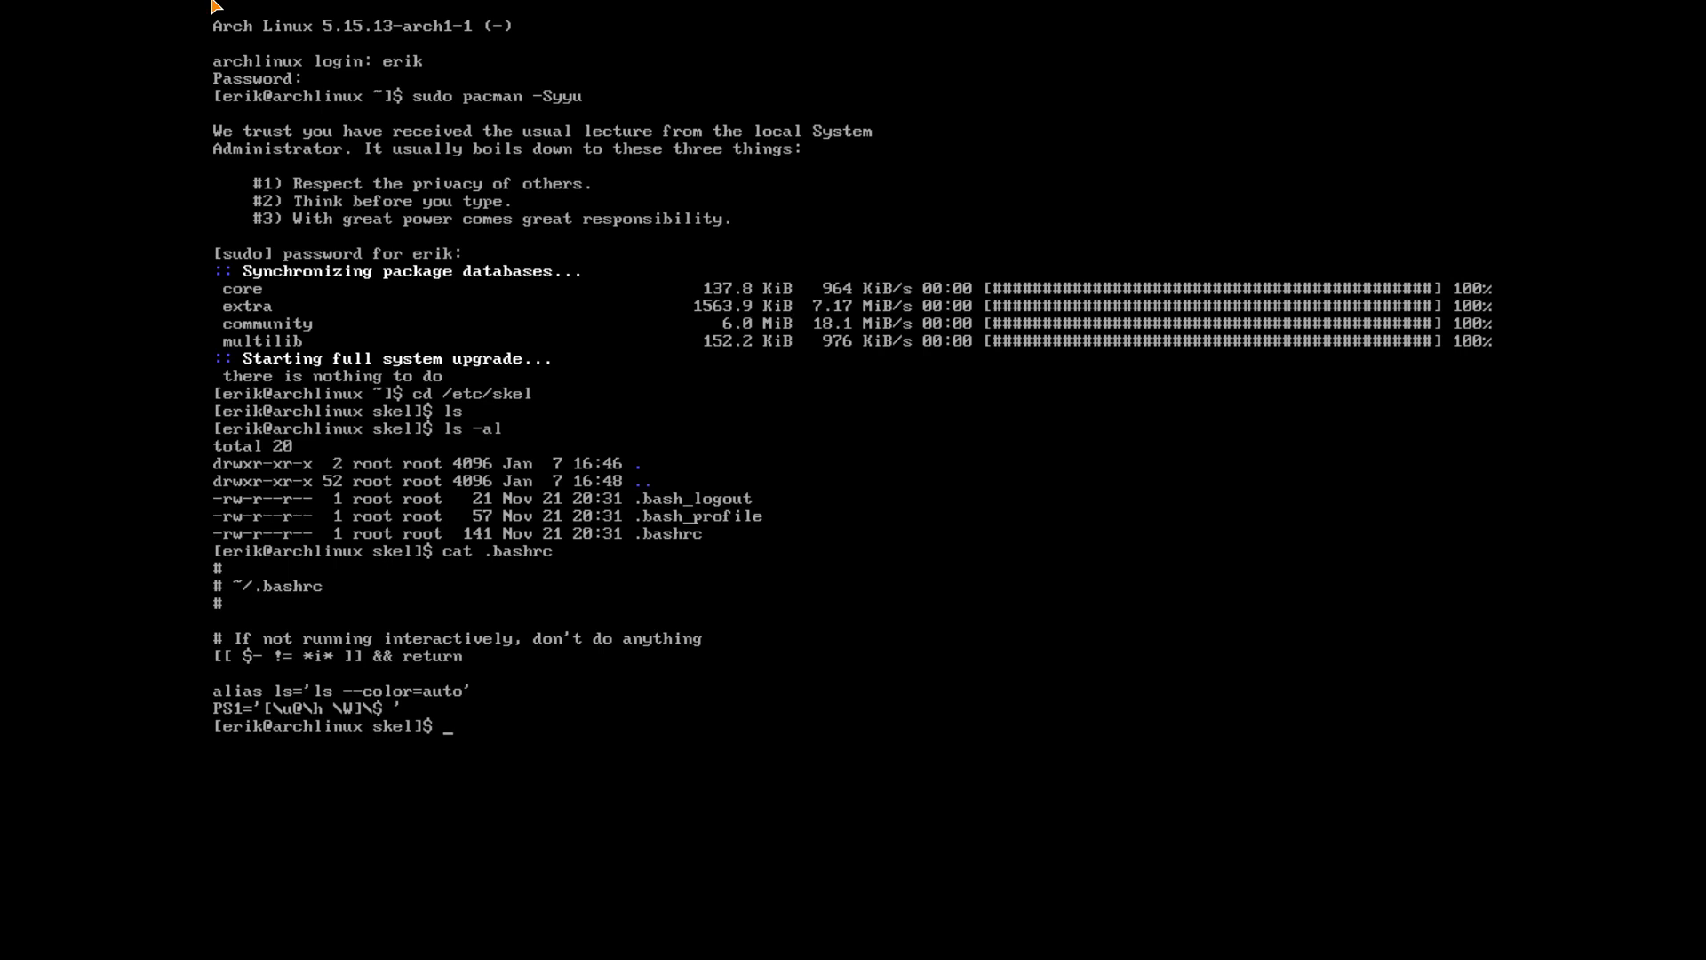
# Step: Reboot the virtual machine with sudo reboot and log in at the graphical login screen with the account password
pyautogui.write('sudo reboot')
pyautogui.press('Return')
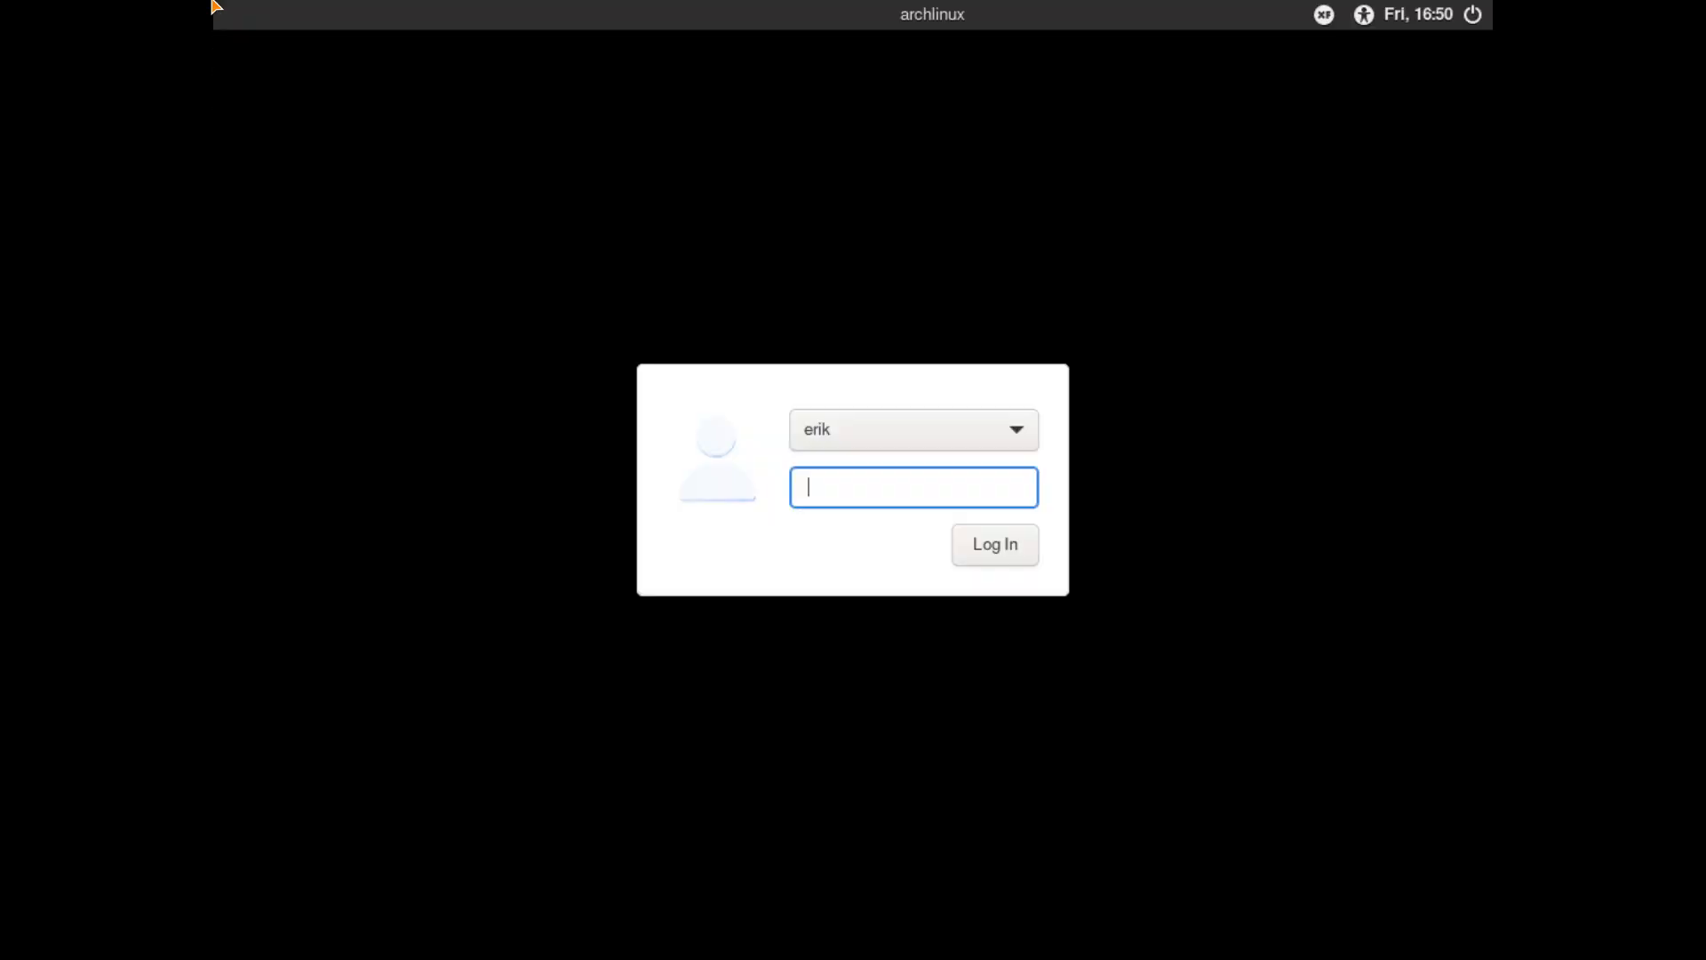
pyautogui.write('***')
pyautogui.press('Return')
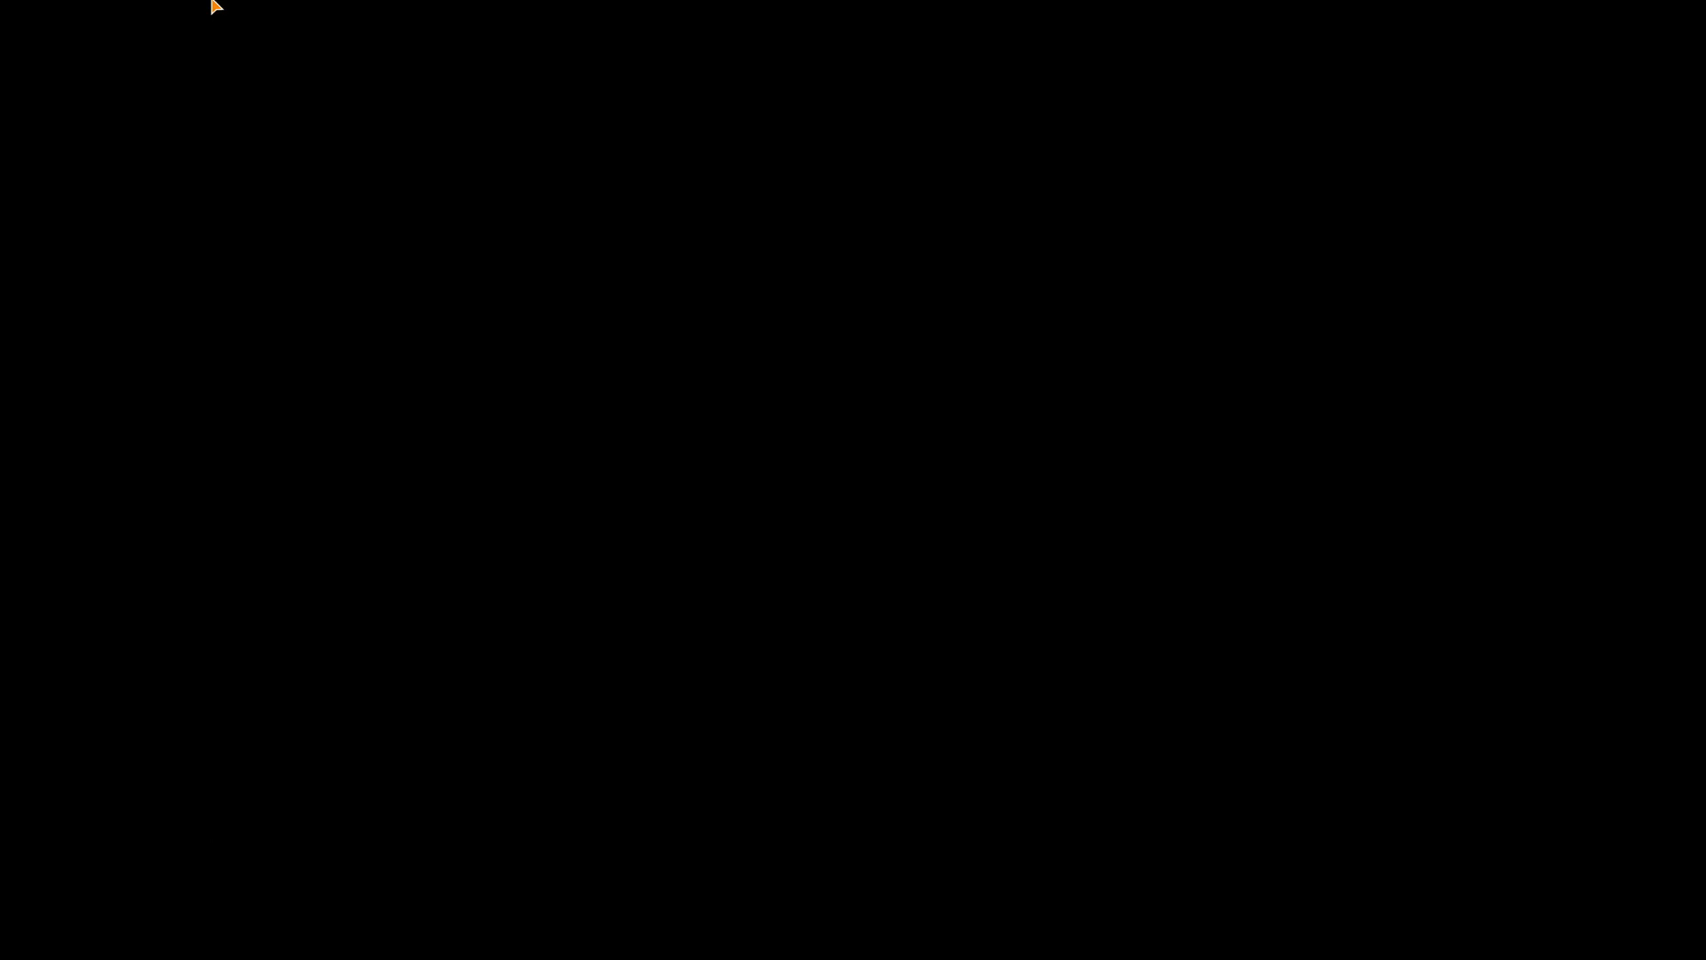